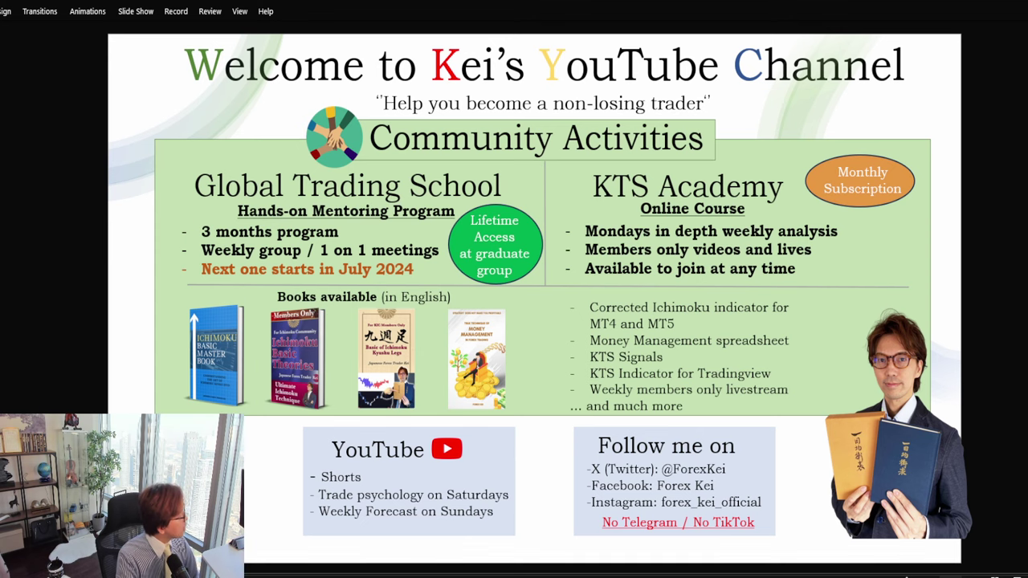
Step: Switch to the FXStreet economic calendar in the browser and examine the events listed for Friday, April 5
key(alt+Tab)
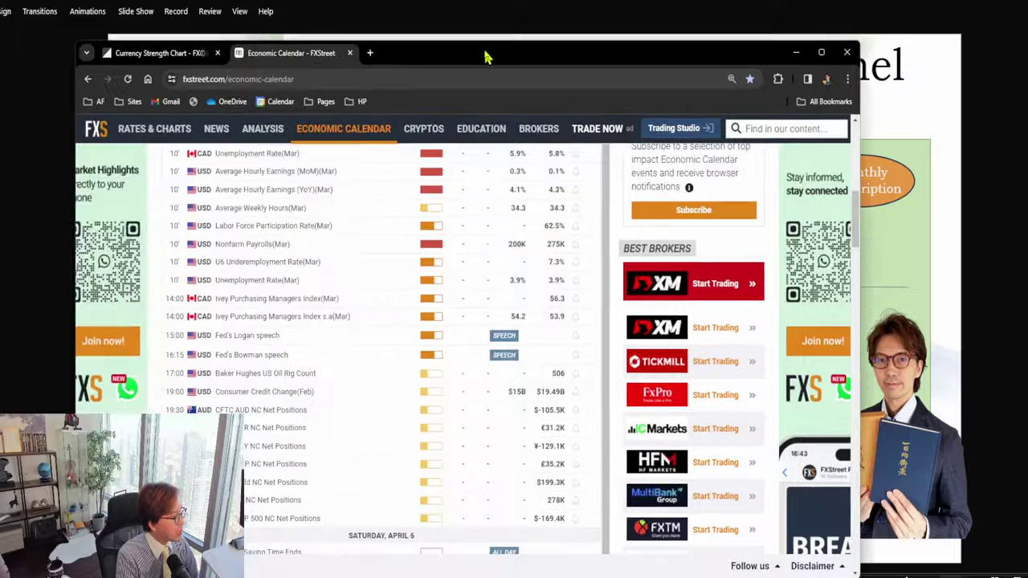
drag(479, 55, 608, 27)
scroll(598, 237, up, 10)
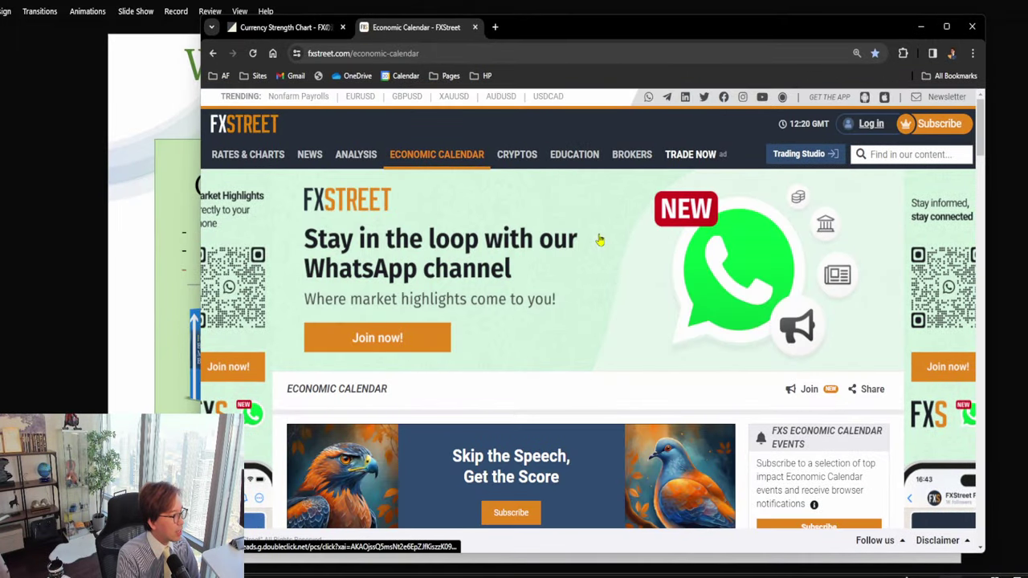
mouse_move(309, 154)
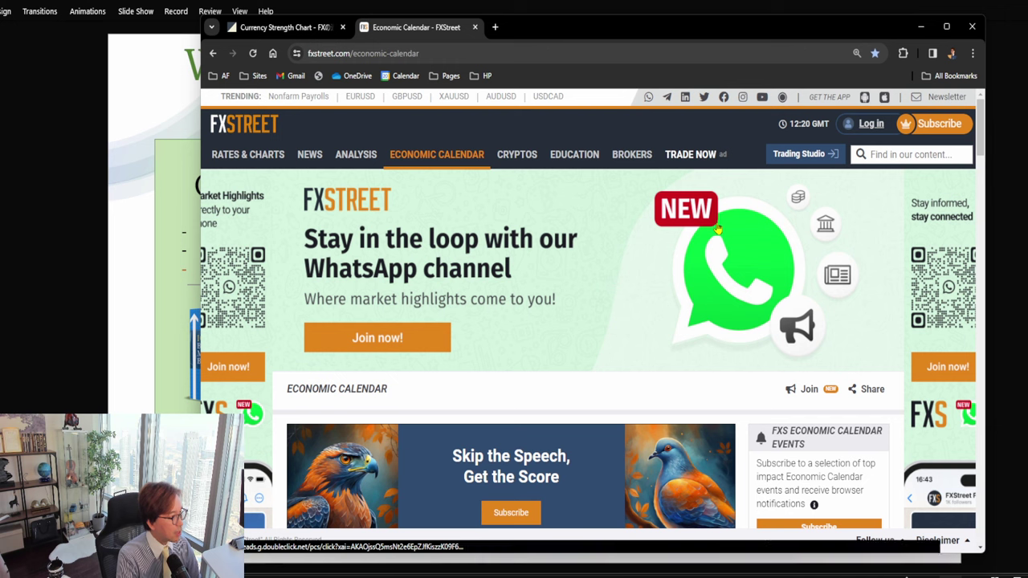
mouse_move(450, 169)
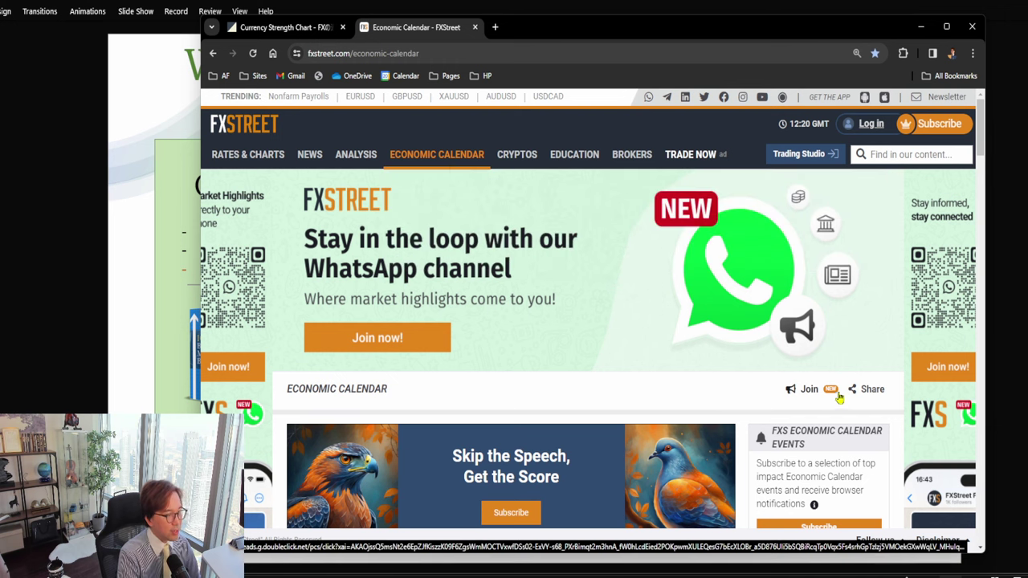
scroll(744, 316, down, 4)
scroll(744, 316, down, 2)
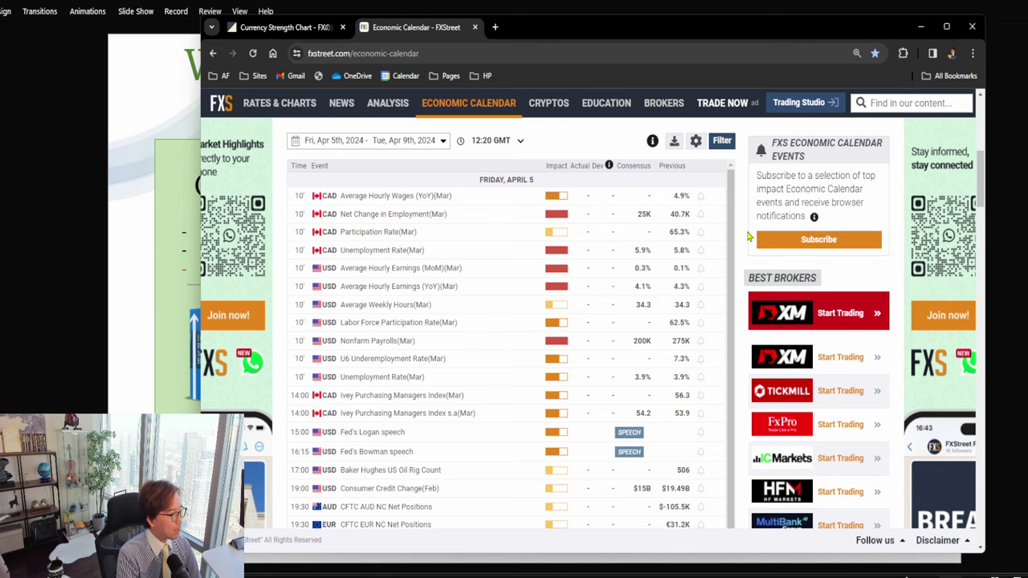
scroll(747, 237, down, 1)
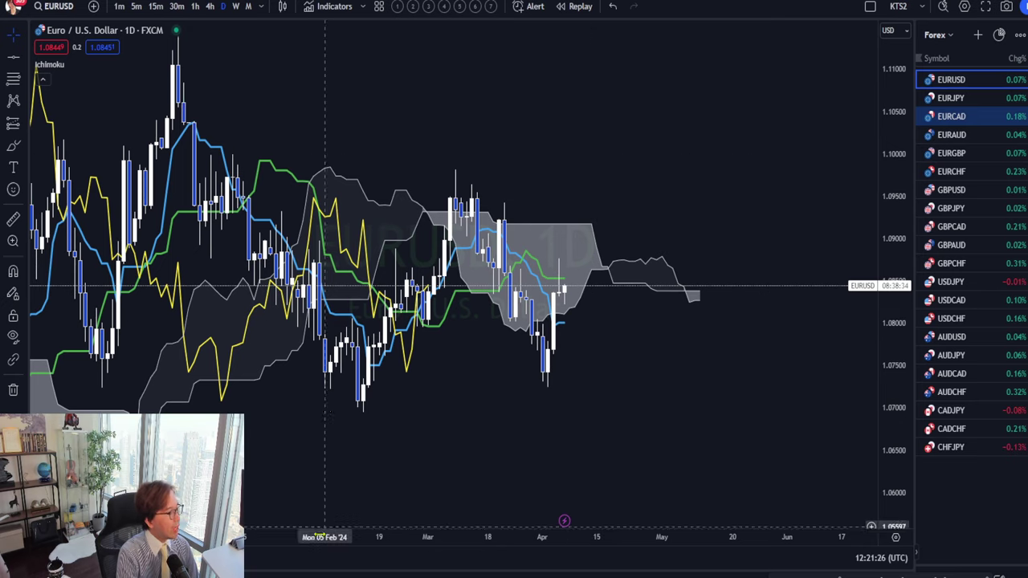
Step: Review the daily Ichimoku charts of EURUSD, EURJPY, EURCAD, EURAUD, EURGBP and EURCHF in turn
scroll(336, 511, down, 1)
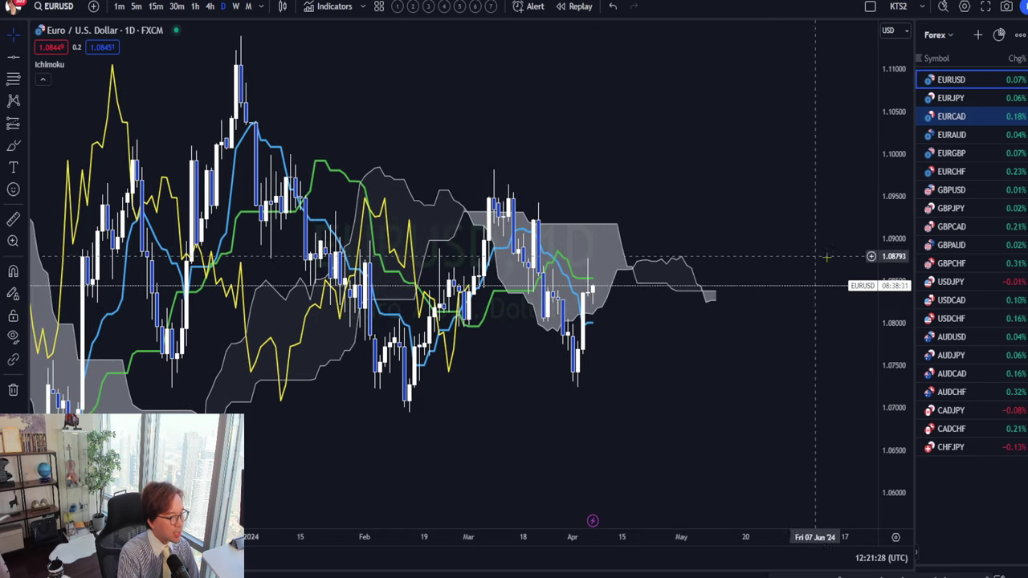
drag(769, 215, 679, 191)
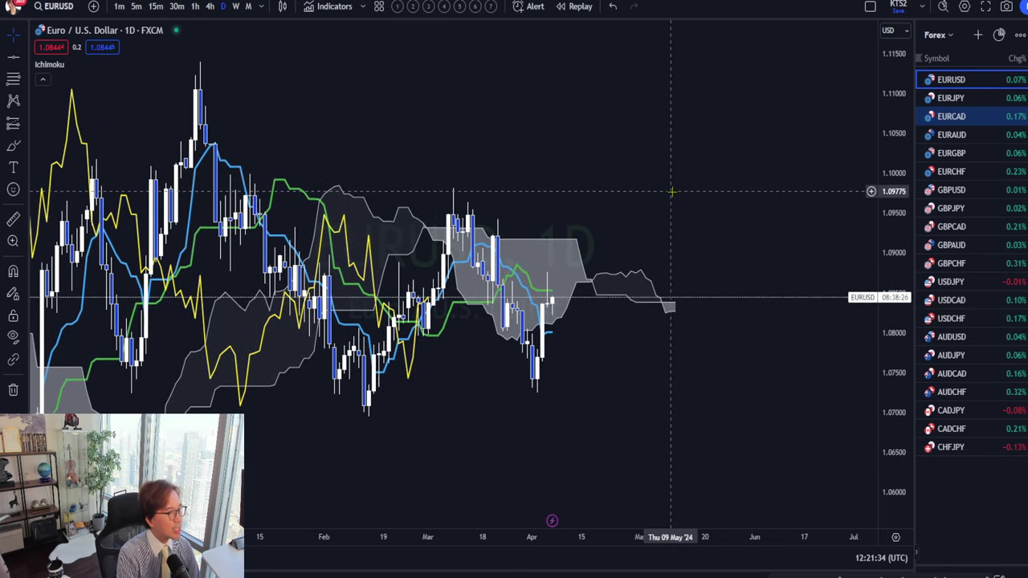
click(963, 97)
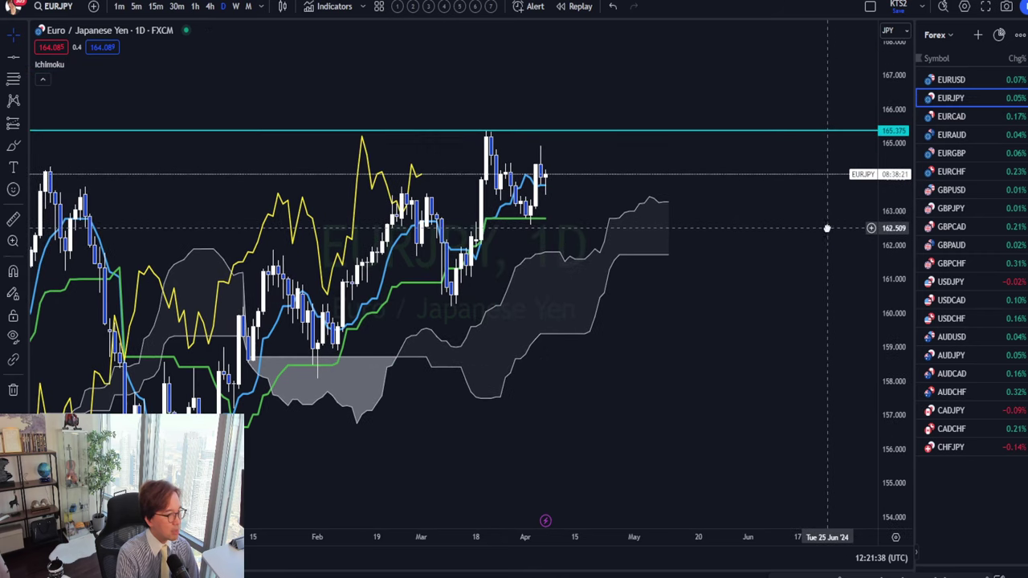
click(957, 116)
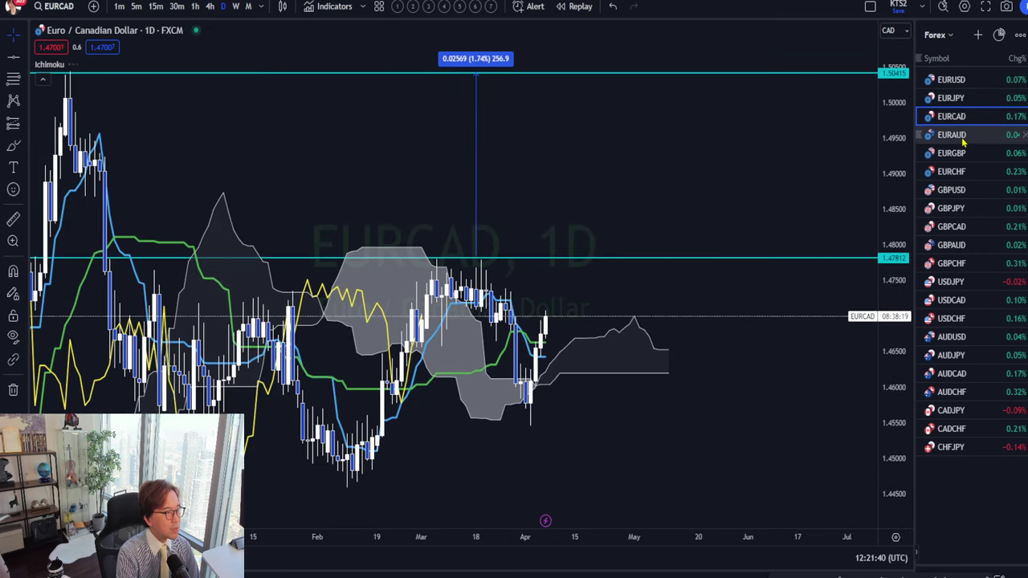
click(962, 141)
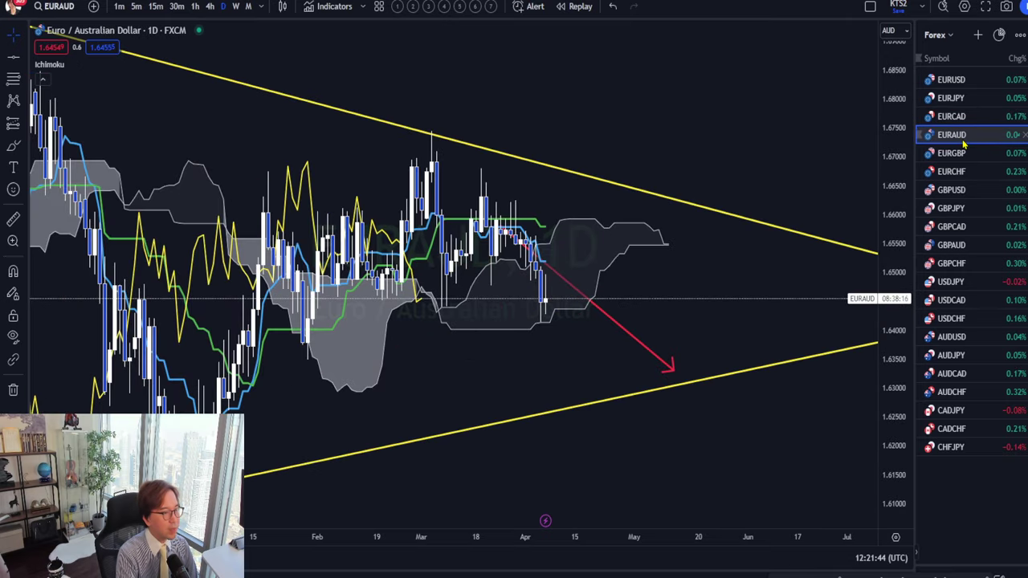
click(964, 154)
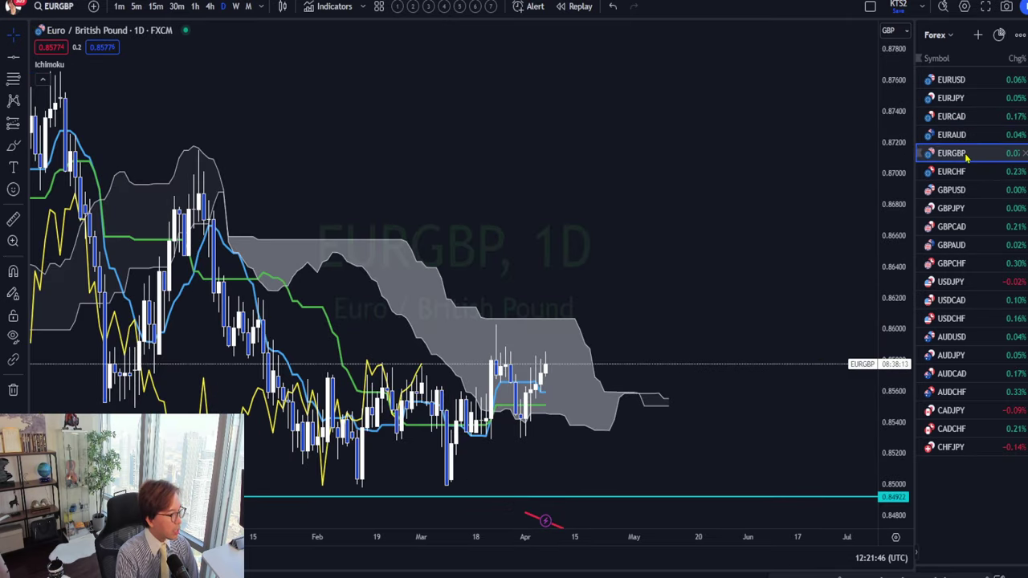
click(964, 171)
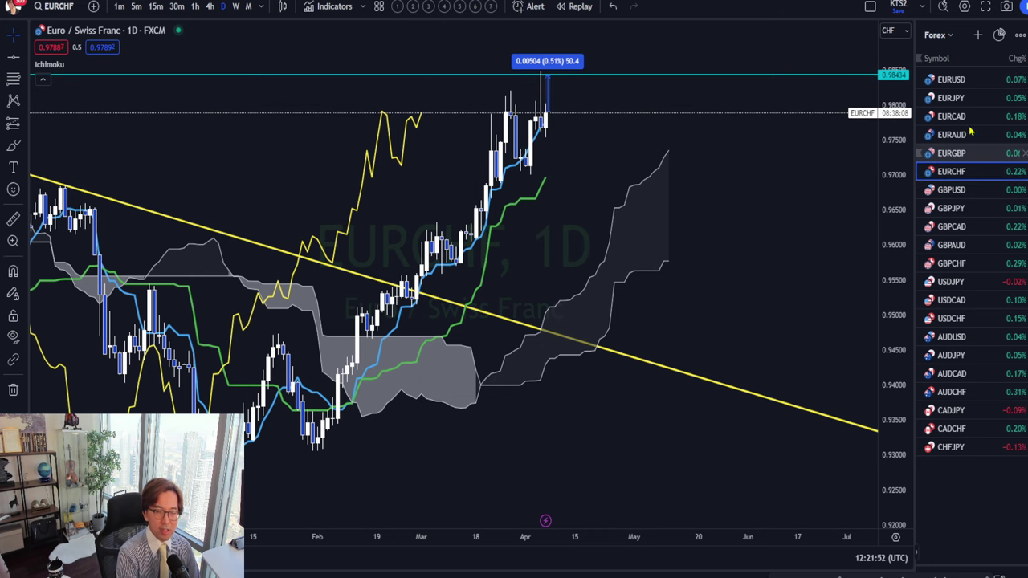
Step: Mark the cloud, line and price directions on the EURCHF chart in red, circle the lagging line's end, and clear the markings
drag(788, 228, 795, 254)
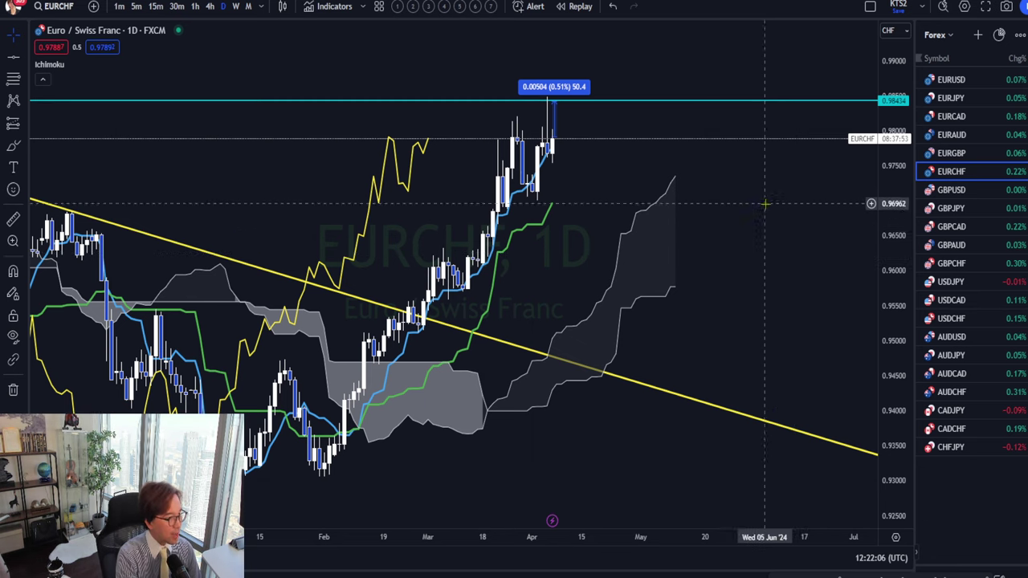
drag(763, 204, 775, 225)
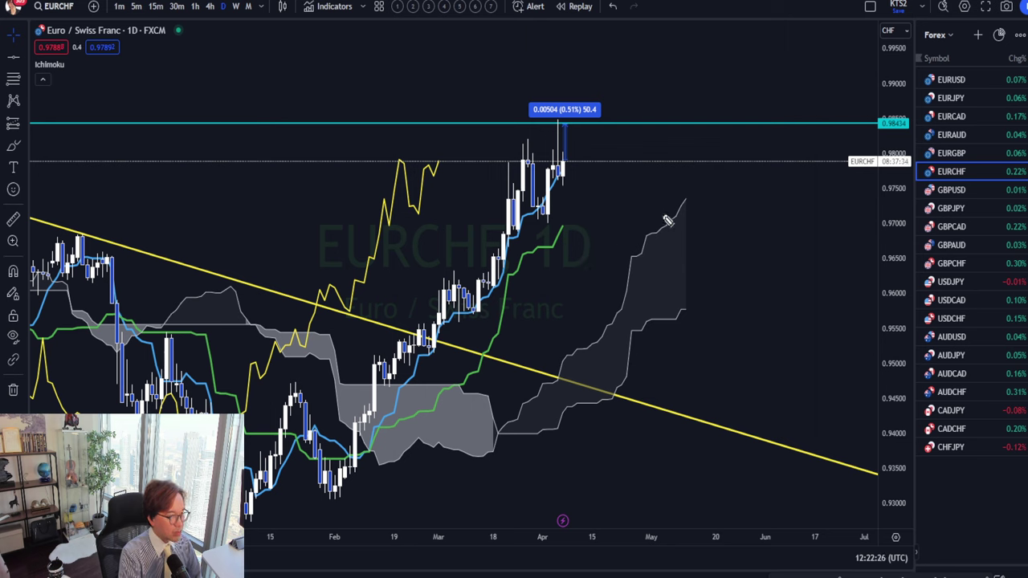
drag(658, 228, 677, 190)
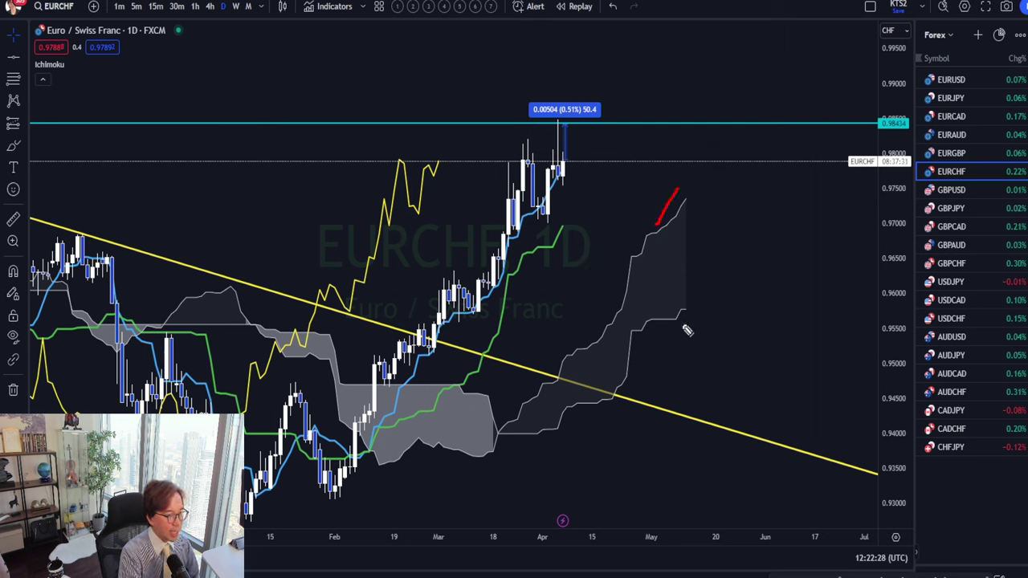
drag(676, 326, 709, 324)
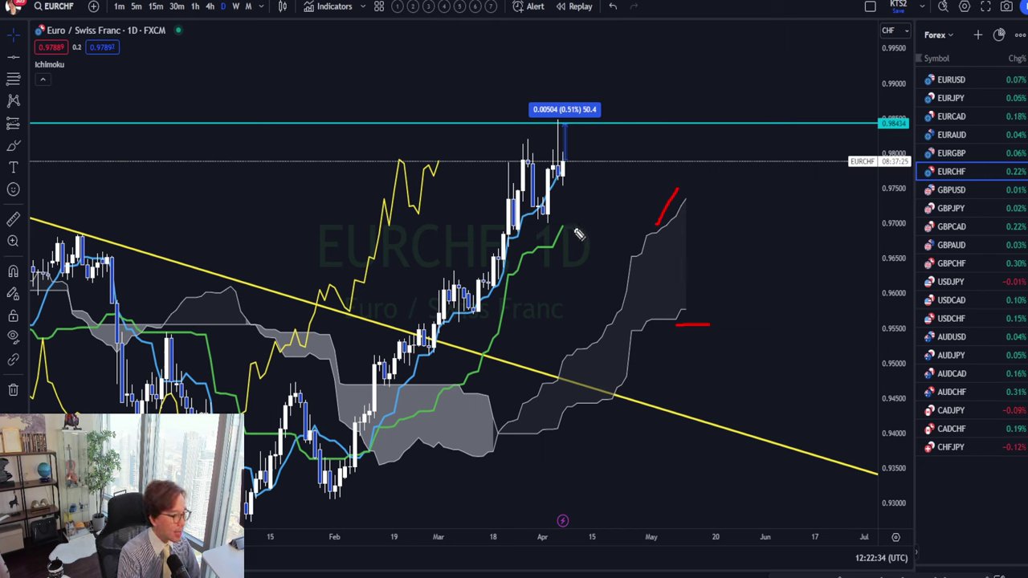
mouse_move(560, 199)
mouse_down()
mouse_move(592, 164)
mouse_move(580, 166)
mouse_up()
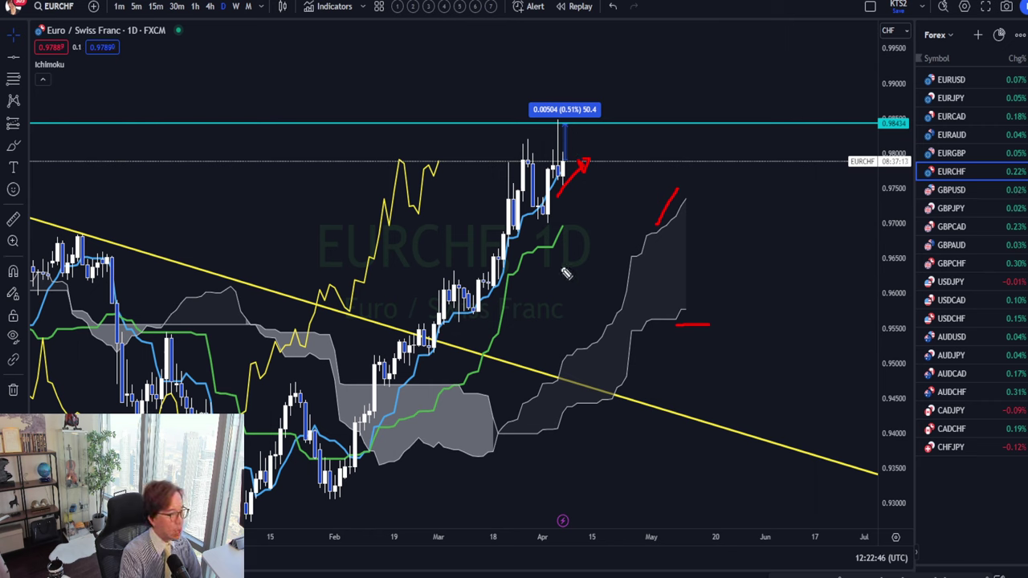
mouse_move(553, 271)
mouse_down()
mouse_move(578, 229)
mouse_move(592, 248)
mouse_move(582, 224)
mouse_up()
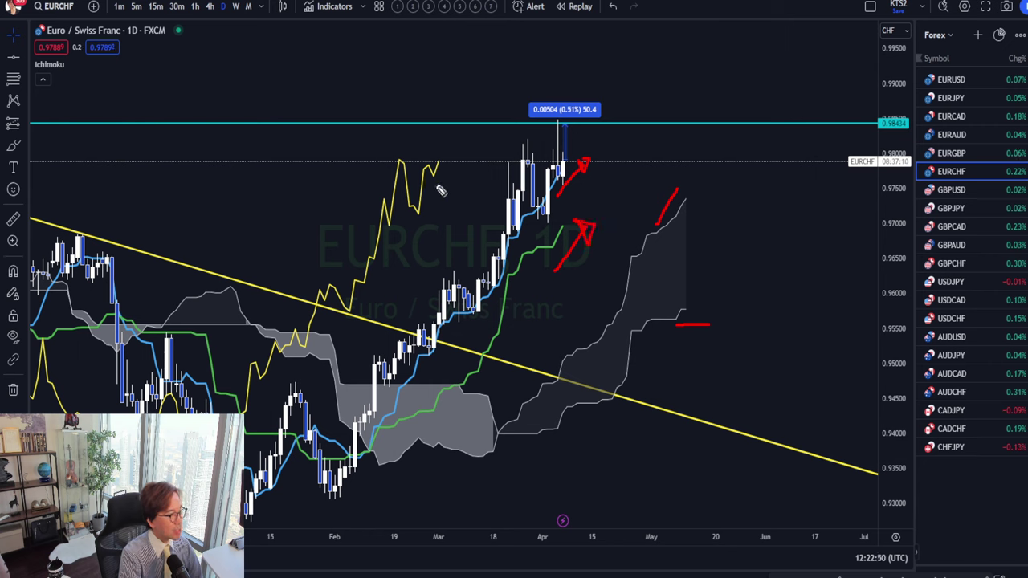
mouse_move(440, 190)
mouse_down()
mouse_move(412, 151)
mouse_move(449, 181)
mouse_up()
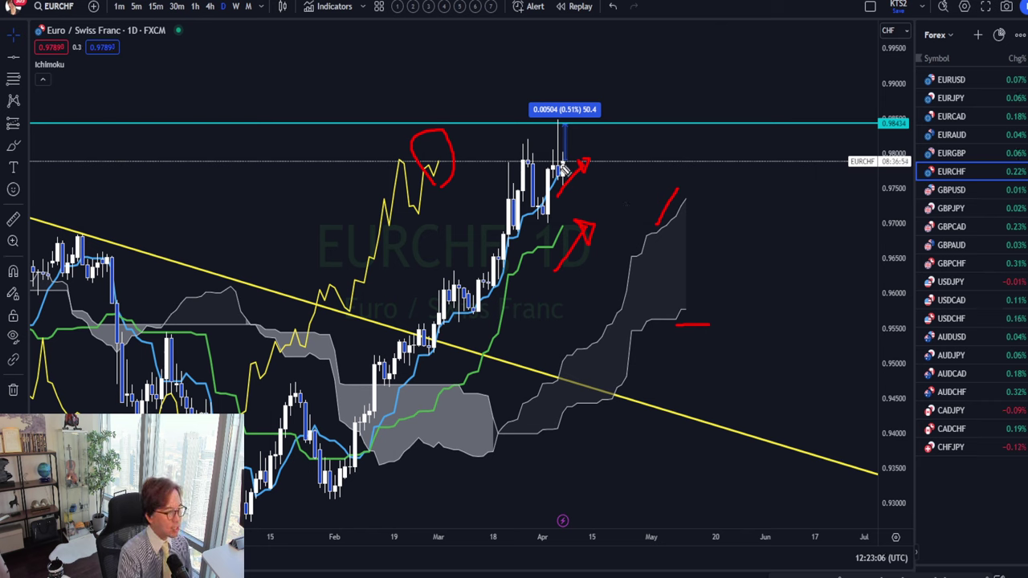
mouse_move(565, 168)
mouse_down()
mouse_move(608, 84)
mouse_move(612, 105)
mouse_move(610, 87)
mouse_move(596, 81)
mouse_up()
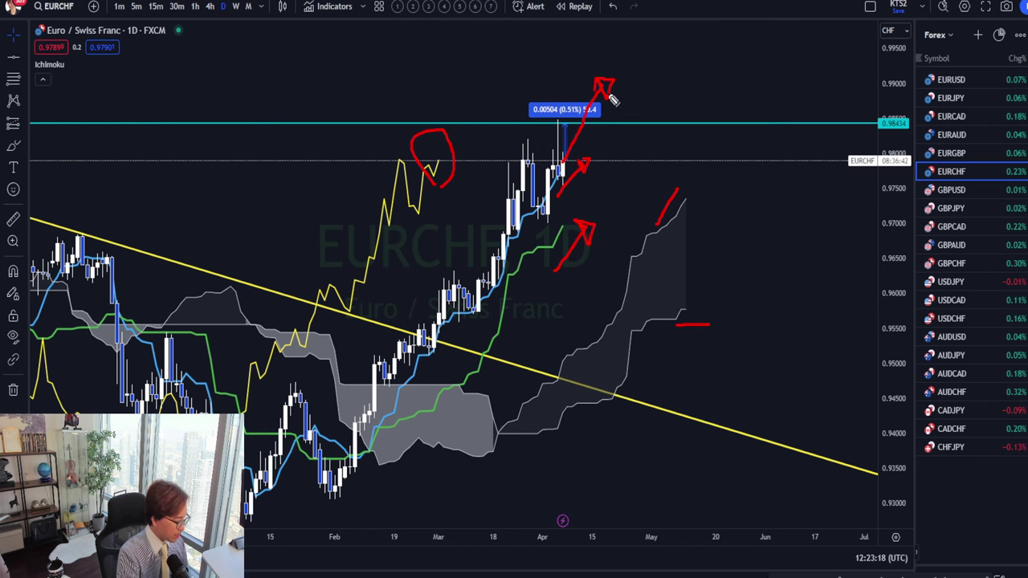
key(Escape)
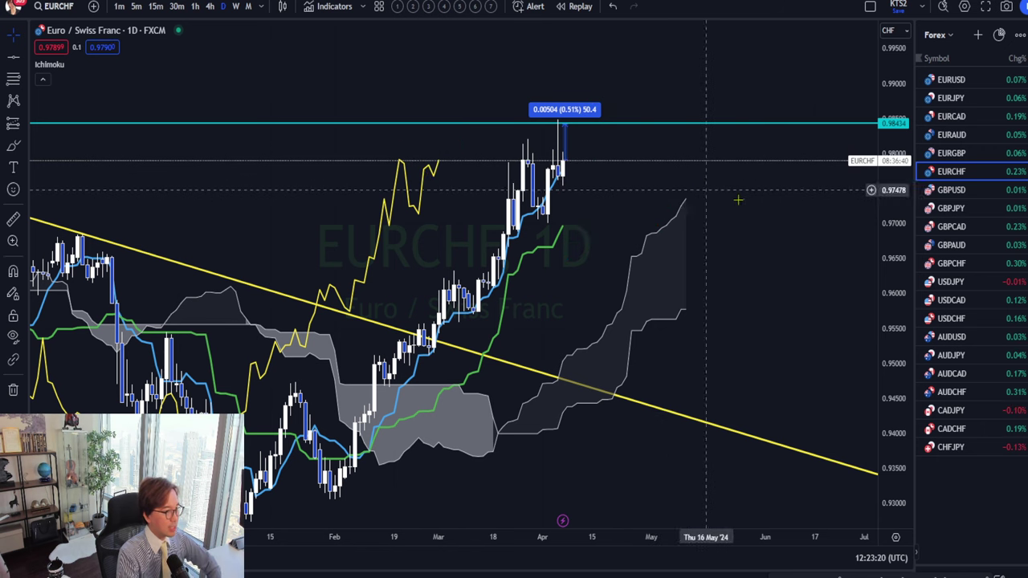
Step: Compress the EURCHF price scale slightly and flag the pair red in the watchlist
drag(888, 210, 888, 239)
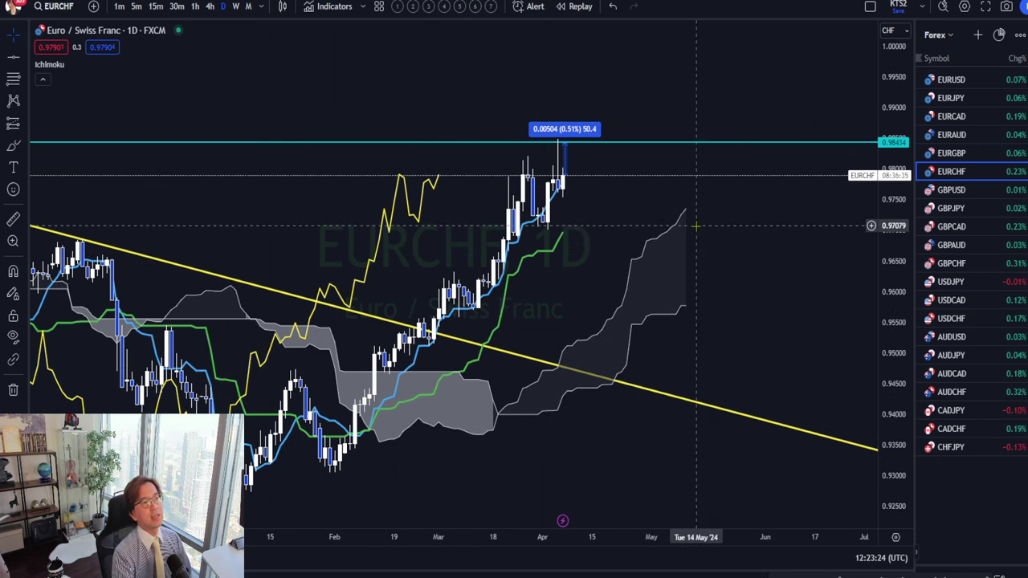
click(921, 173)
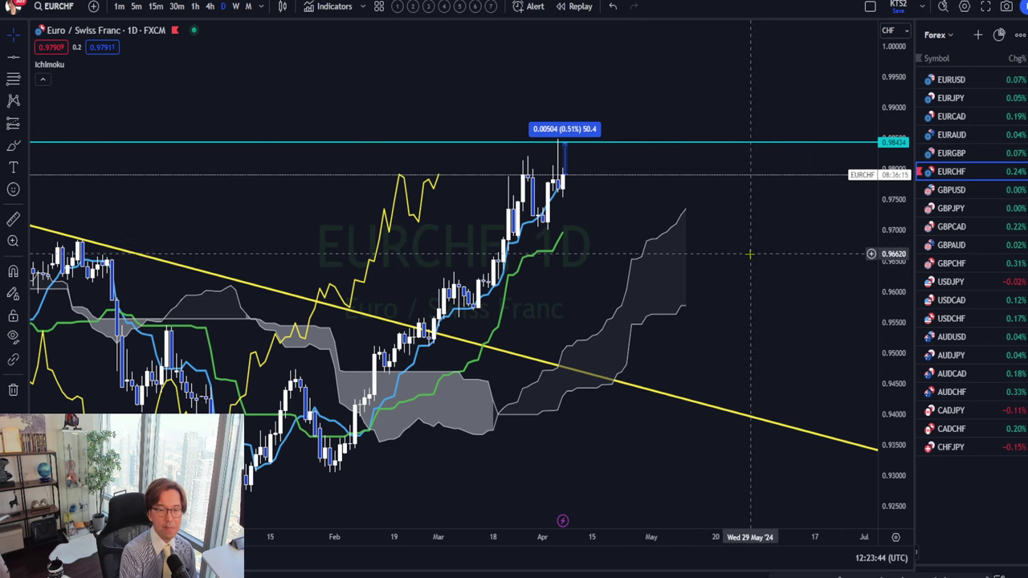
Step: Compare the daily charts of GBPUSD and EURUSD, and review GBPJPY and GBPCAD
click(960, 190)
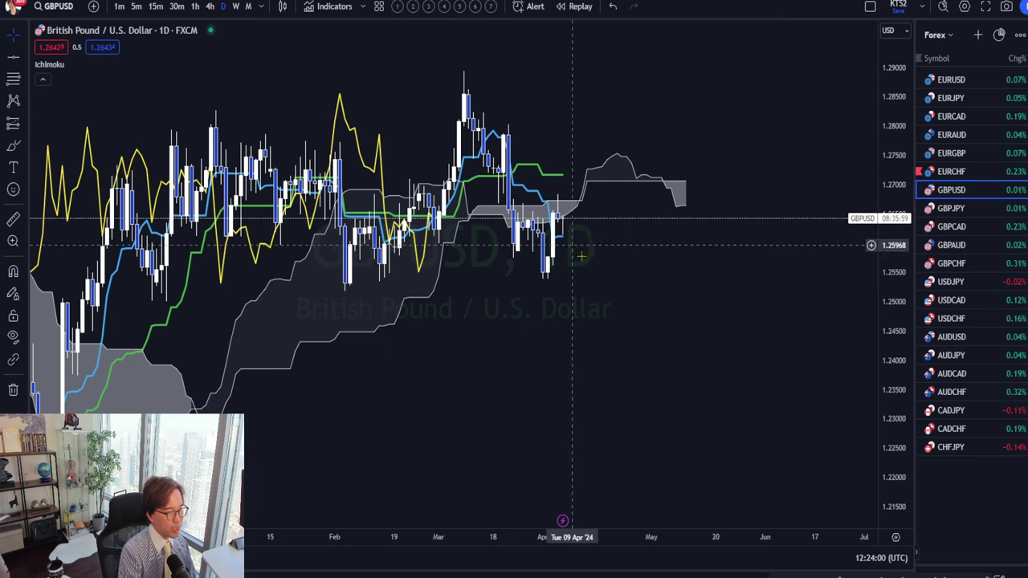
click(974, 82)
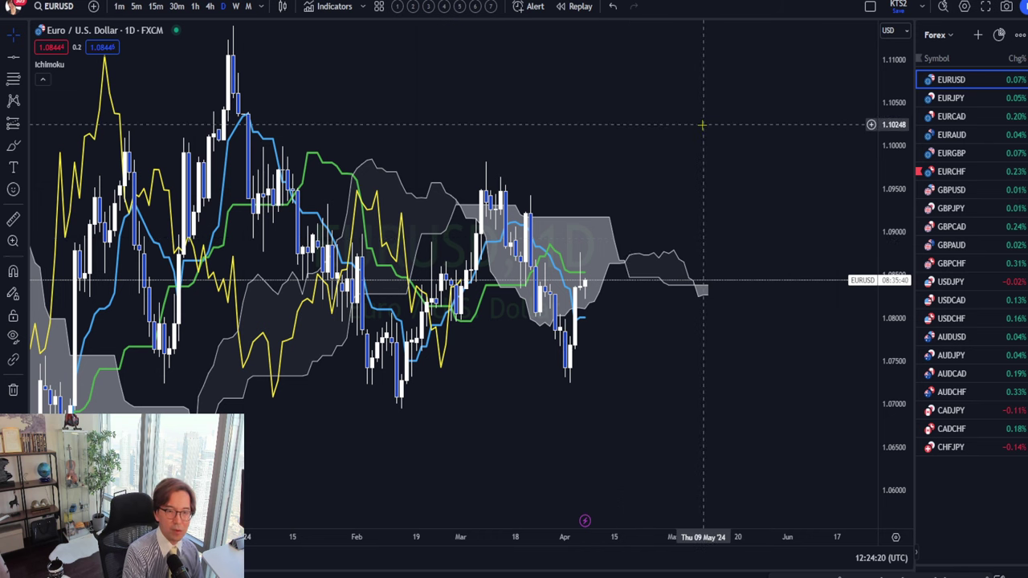
click(992, 189)
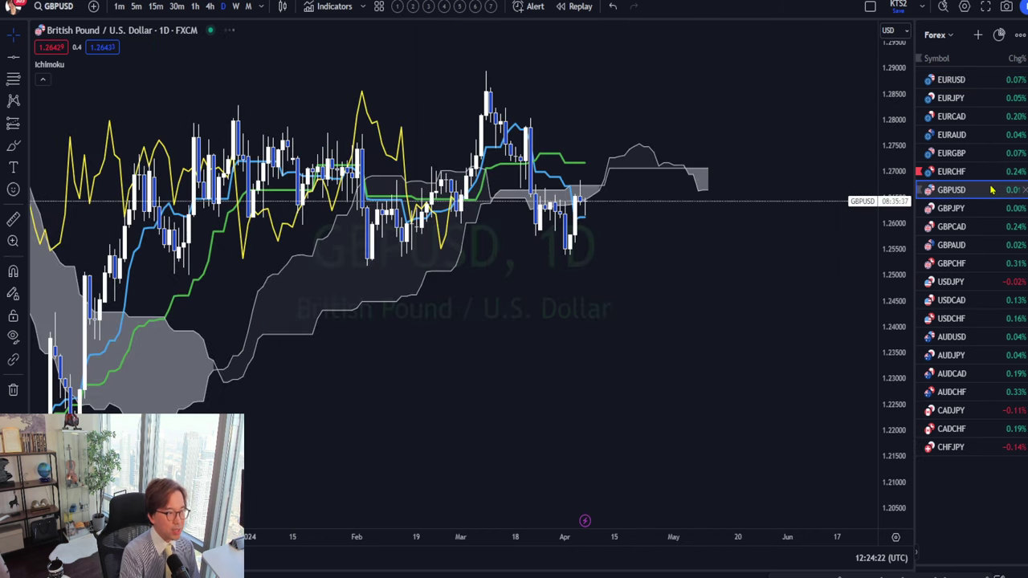
click(975, 208)
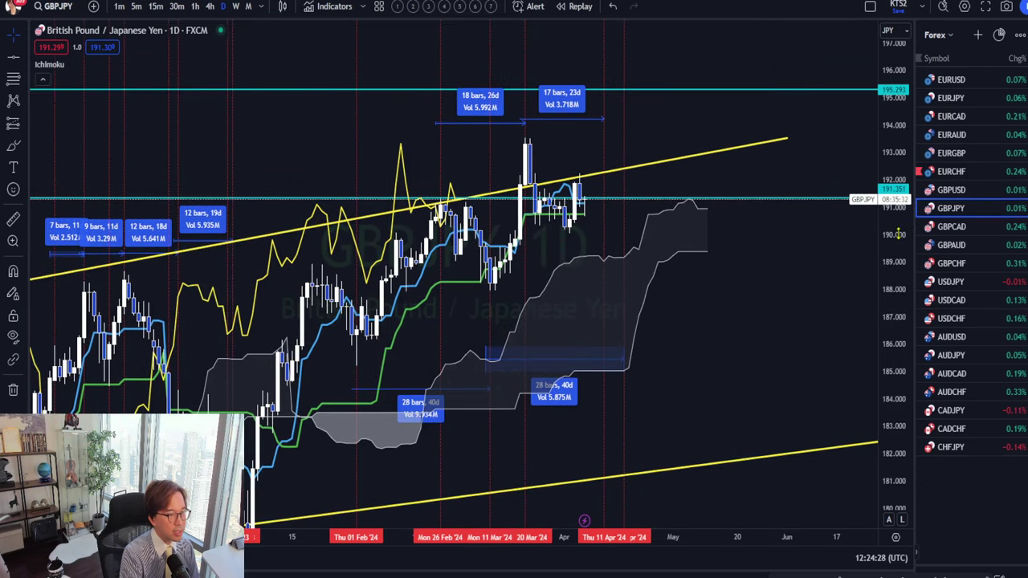
click(954, 228)
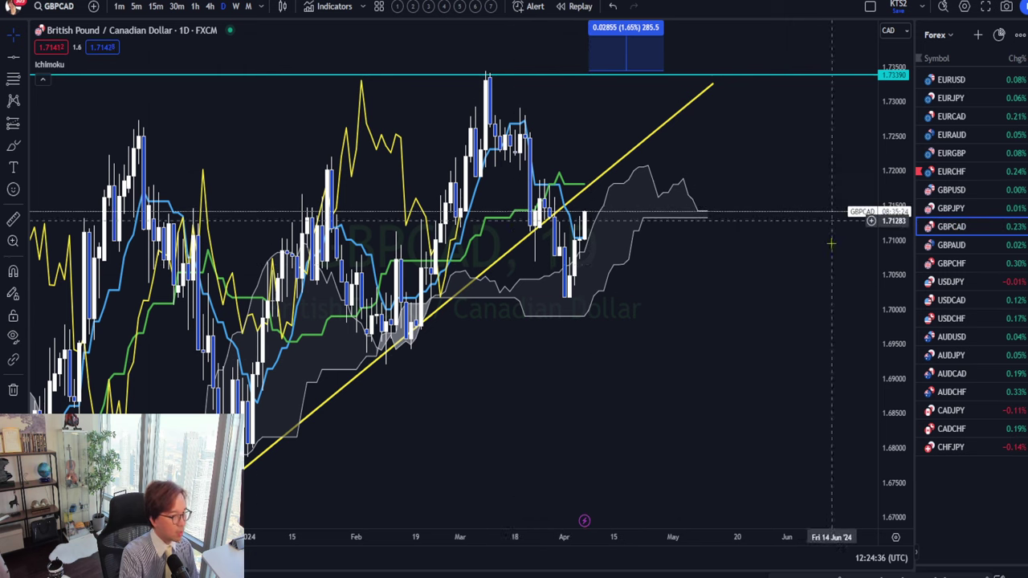
Step: On the GBPAUD daily chart, lower the horizontal line to 1.91857 and flag the pair red
click(989, 254)
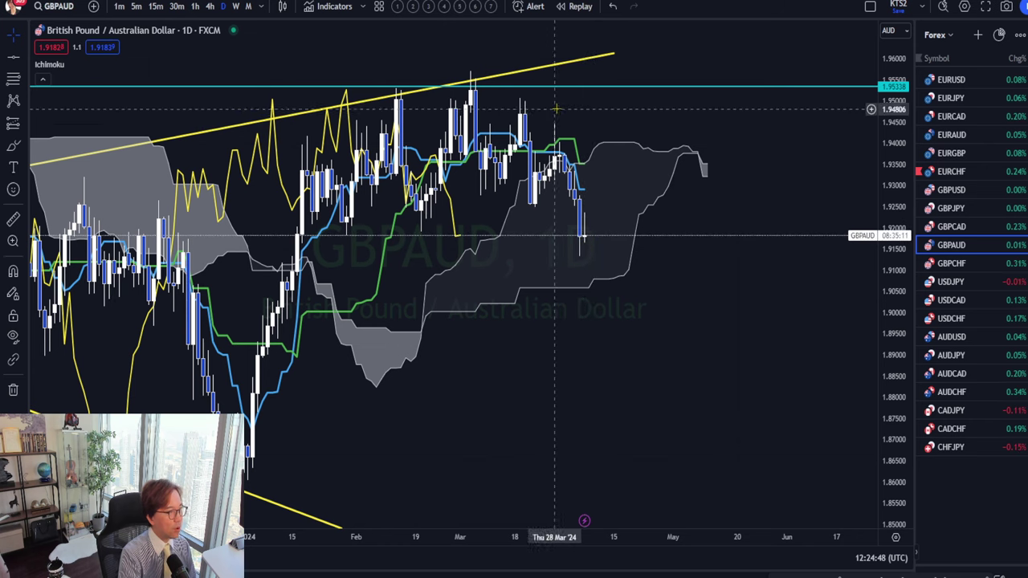
drag(550, 87, 589, 233)
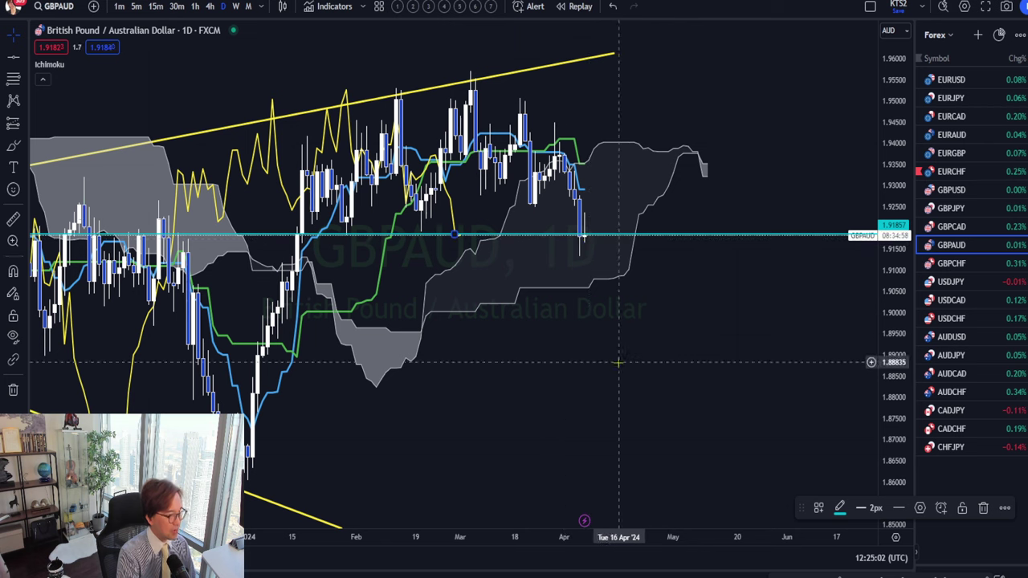
click(682, 173)
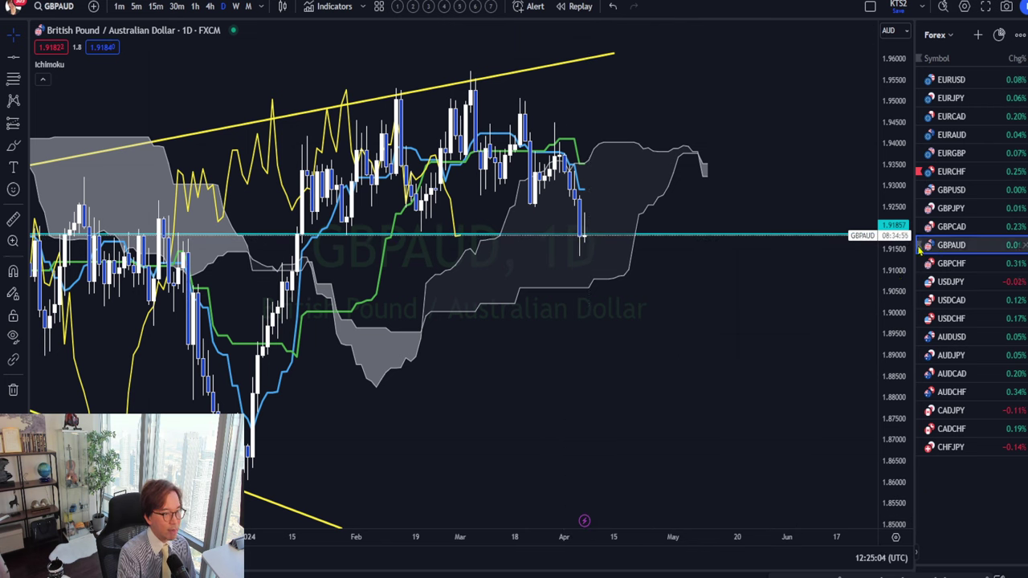
Step: Examine the GBPCHF daily chart around its latest candles and flag the pair red
click(944, 269)
drag(649, 138, 628, 208)
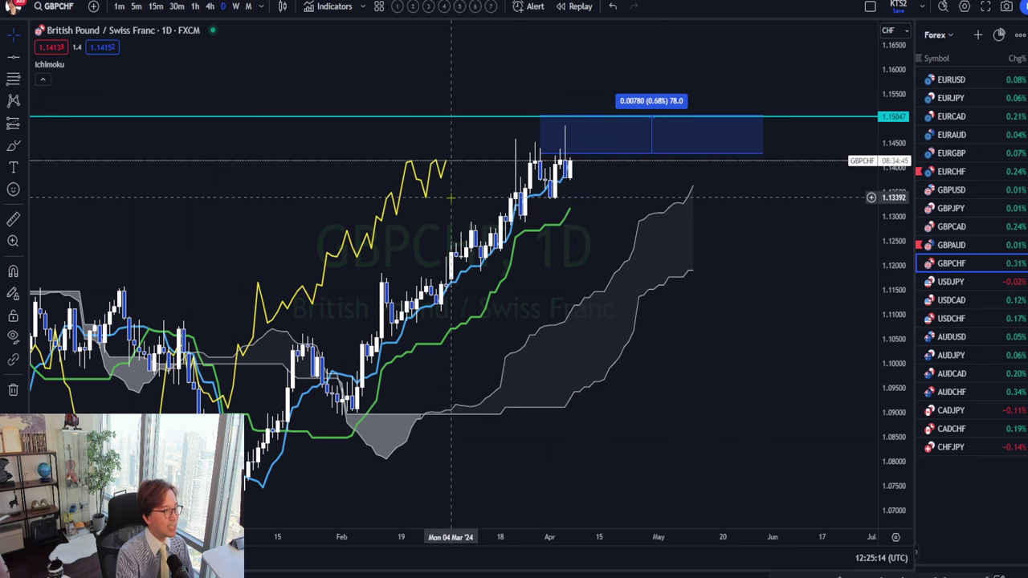
Step: On the USDJPY daily chart, measure the price range from the current price up to the yellow horizontal resistance line, and flag the pair red
click(951, 282)
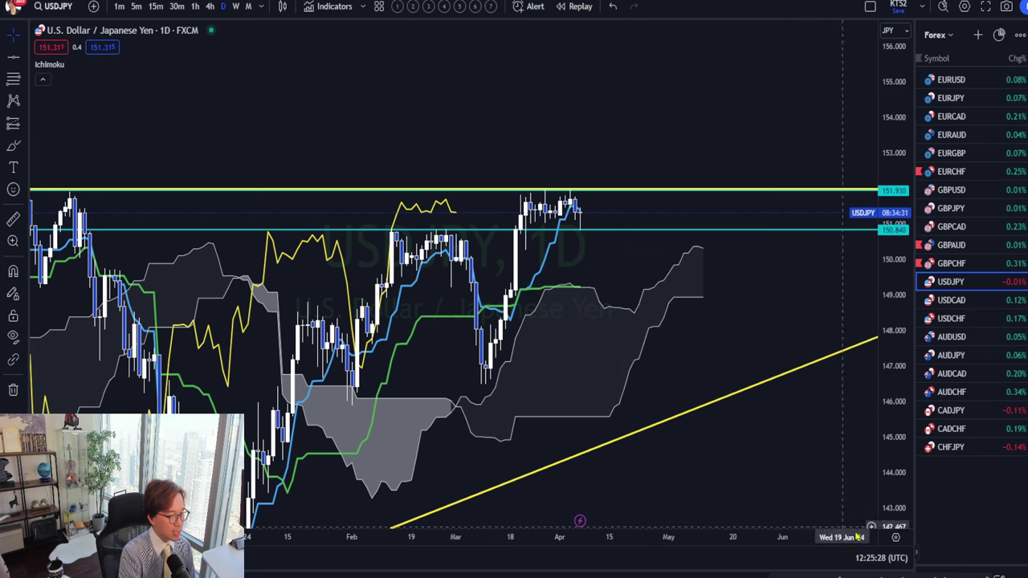
shift+click(591, 213)
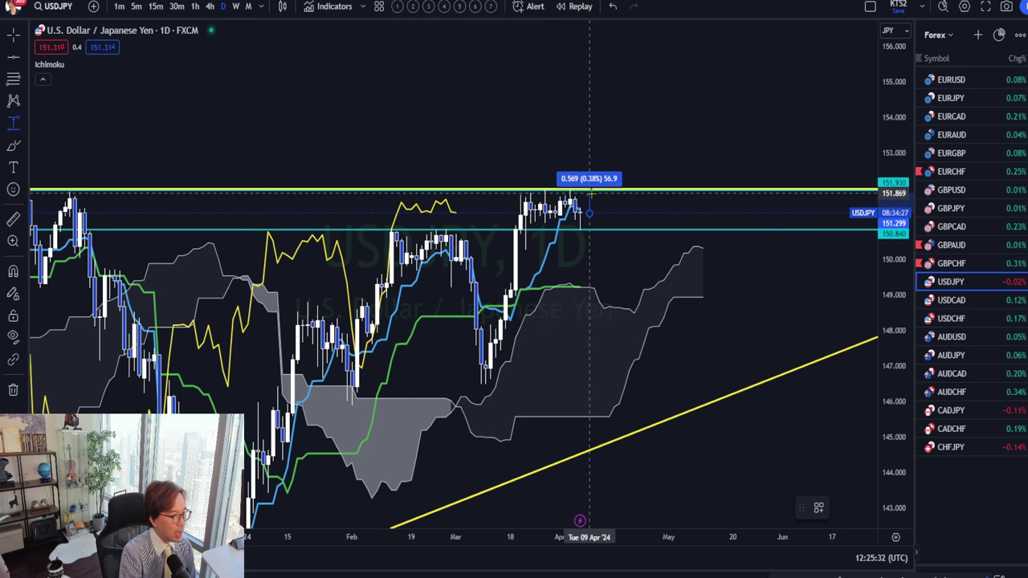
click(590, 190)
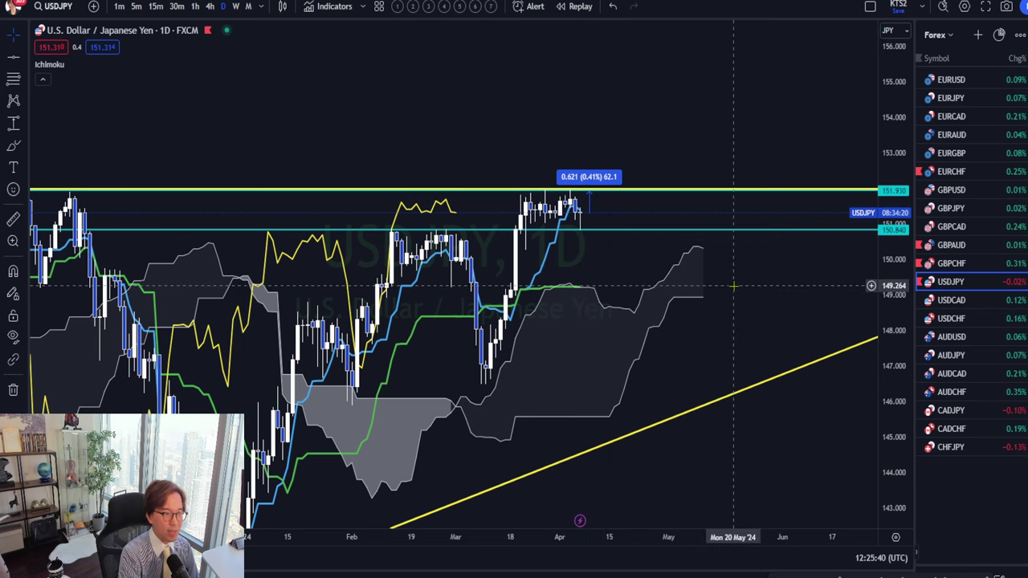
Step: On the USDCAD daily chart, sketch a rising red line beneath the recent lows and flag the pair red
click(950, 300)
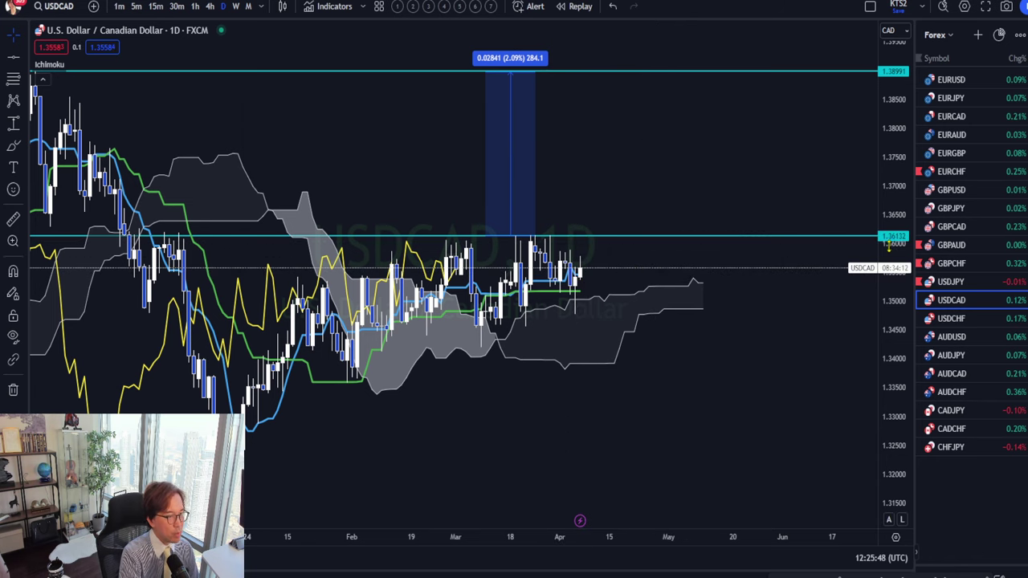
drag(894, 329, 894, 309)
drag(674, 244, 670, 234)
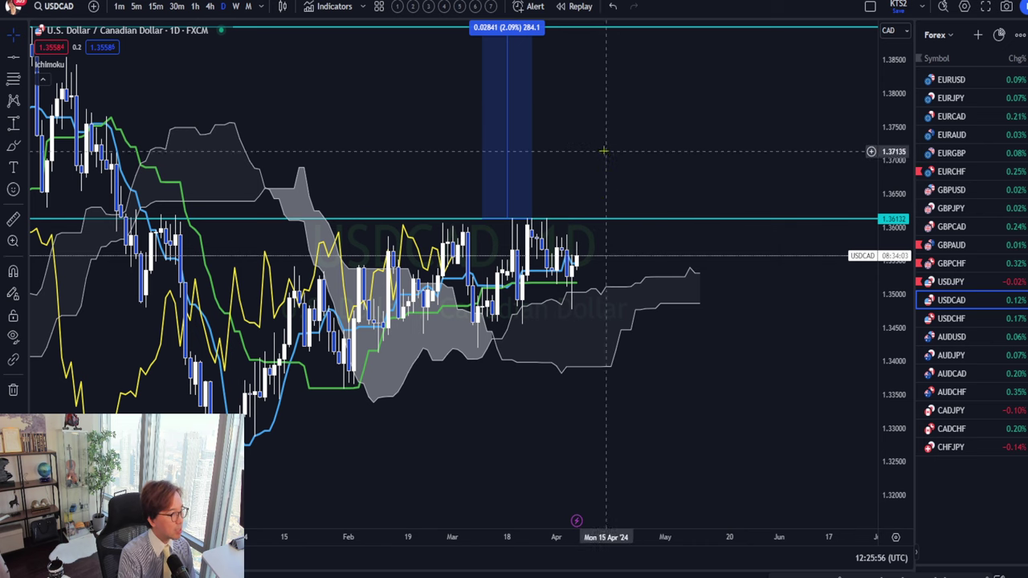
drag(604, 160, 568, 222)
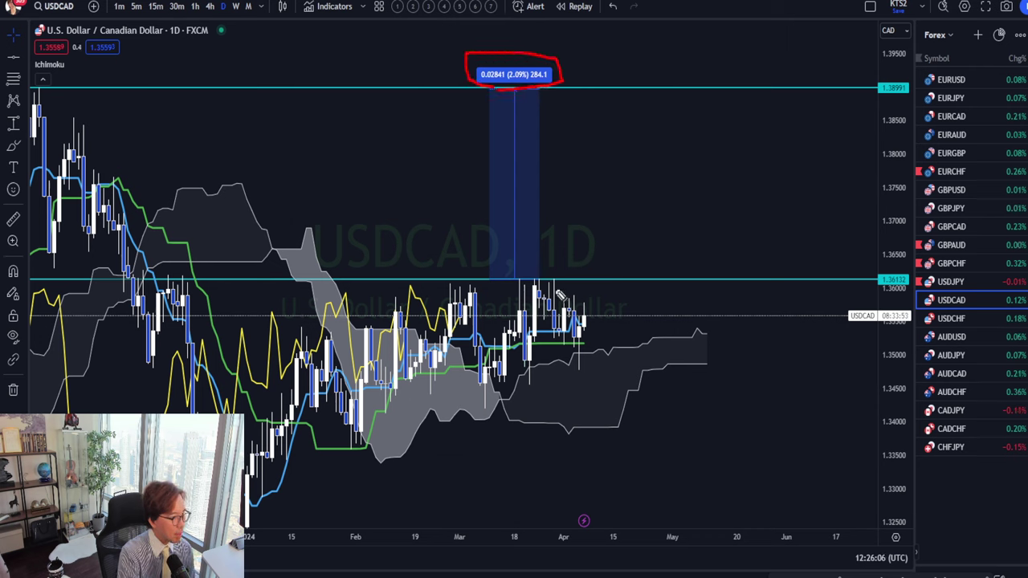
drag(475, 414, 631, 353)
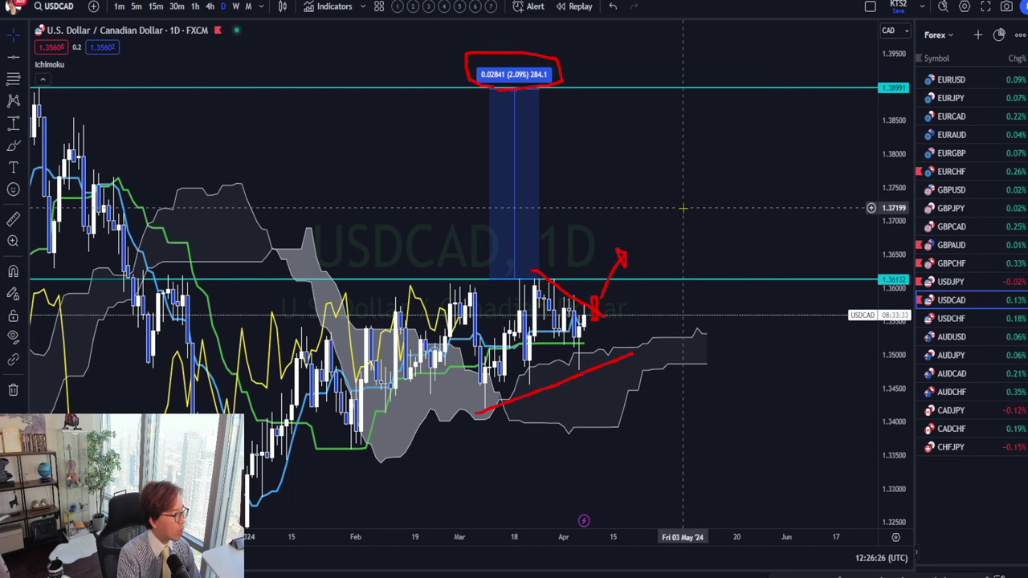
Step: On the USDCHF daily chart, extend the price range box's lower edge down to 0.90296 and flag the pair red
click(961, 319)
key(Escape)
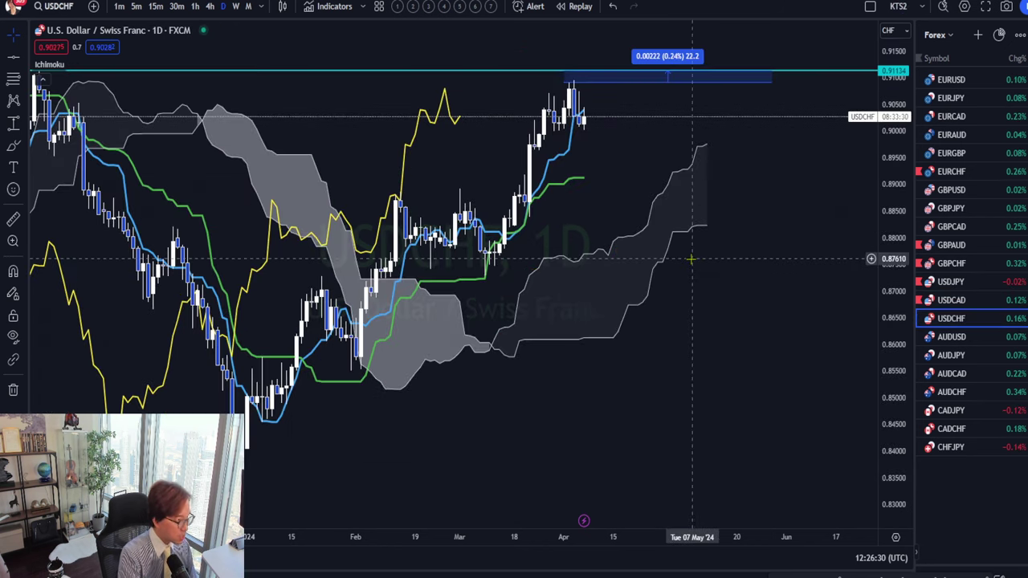
key(ctrl+a)
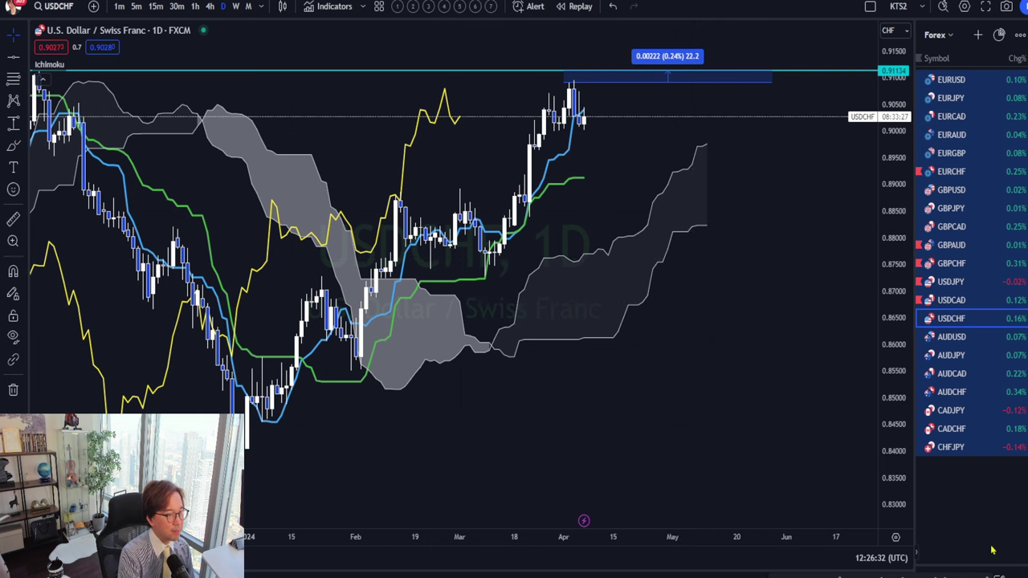
click(977, 482)
drag(715, 222, 638, 410)
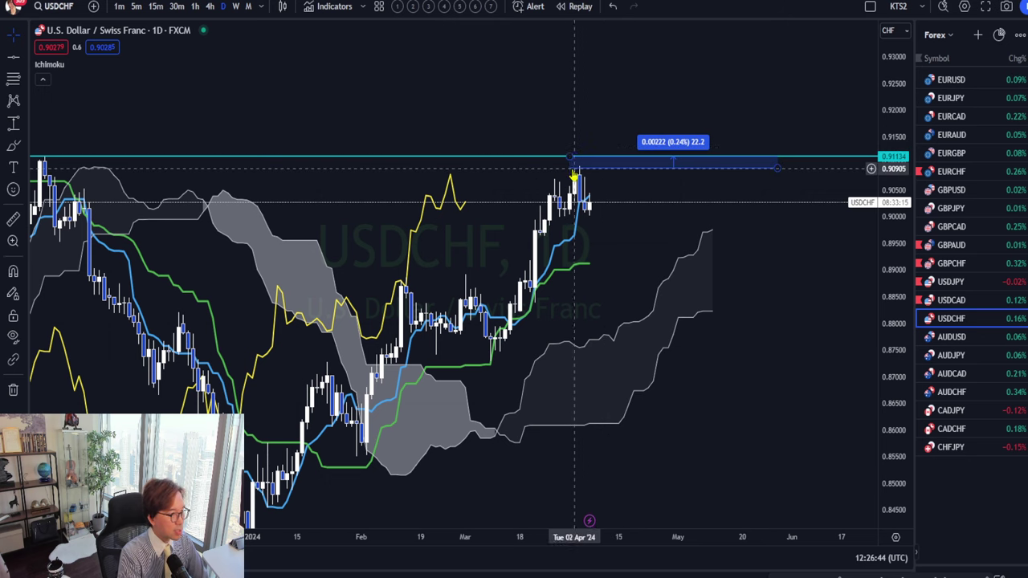
drag(777, 173, 782, 203)
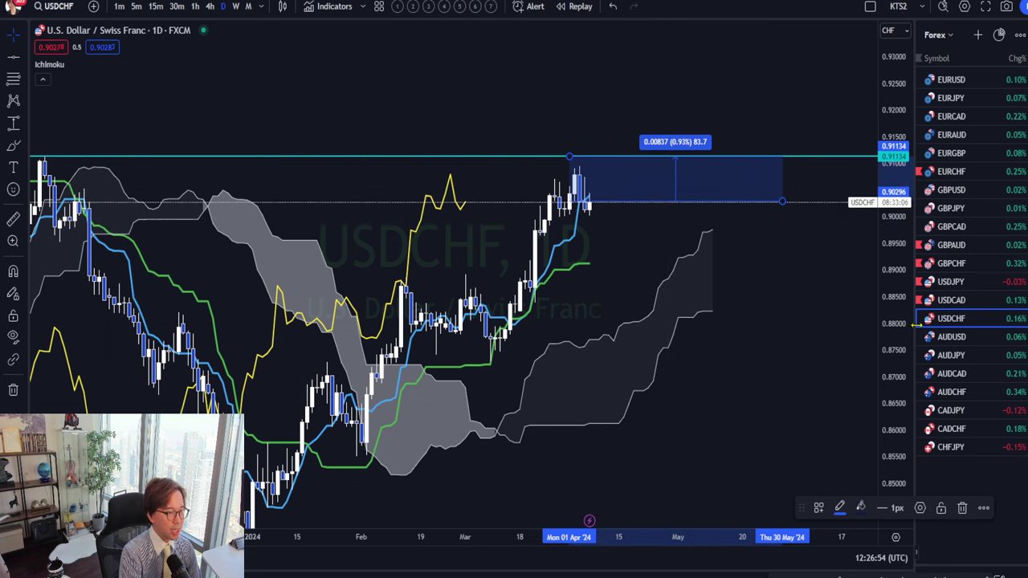
click(806, 309)
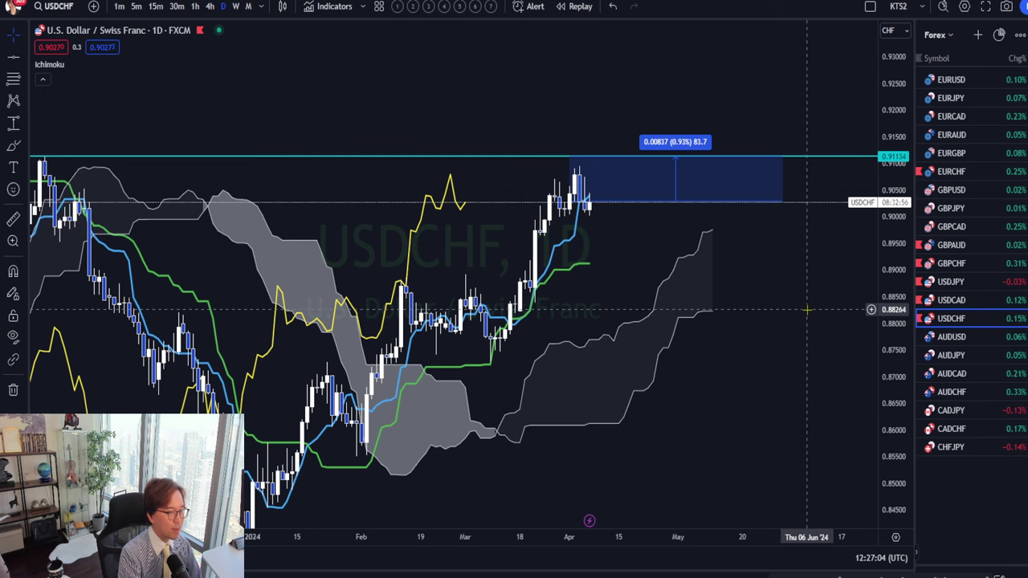
Step: Review the AUDUSD daily chart, and on AUDJPY raise the horizontal line to 100.132 and flag that pair red
click(951, 337)
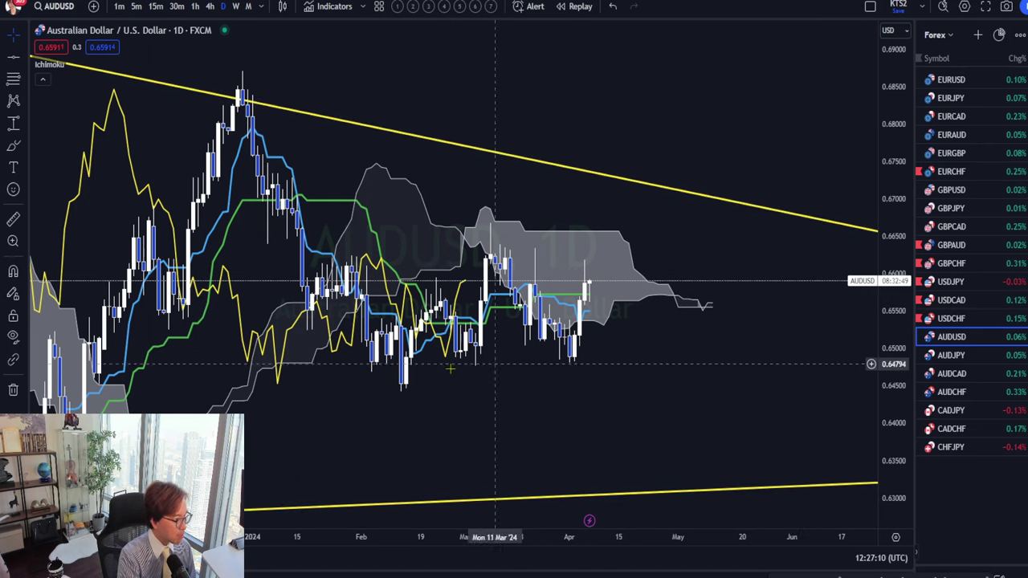
click(949, 358)
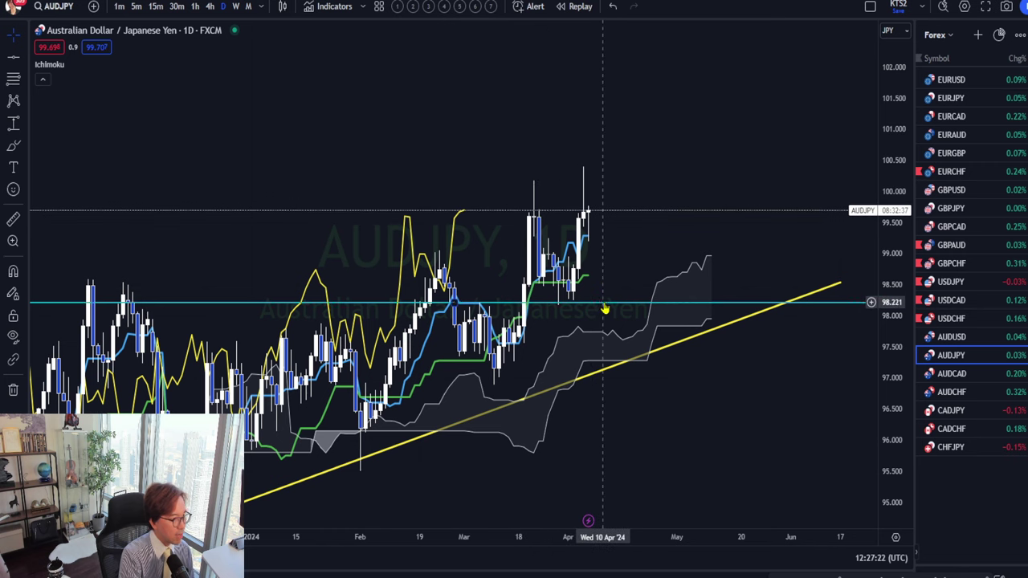
drag(603, 304, 590, 184)
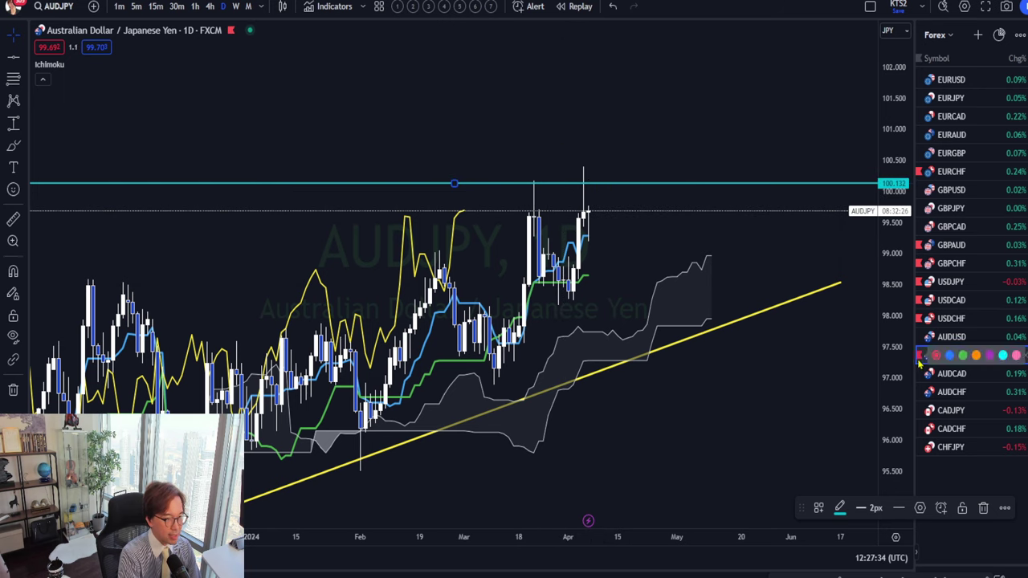
Step: On the AUDCAD daily chart, place a horizontal line at 0.89496 on the recent high and flag the pair red
click(949, 376)
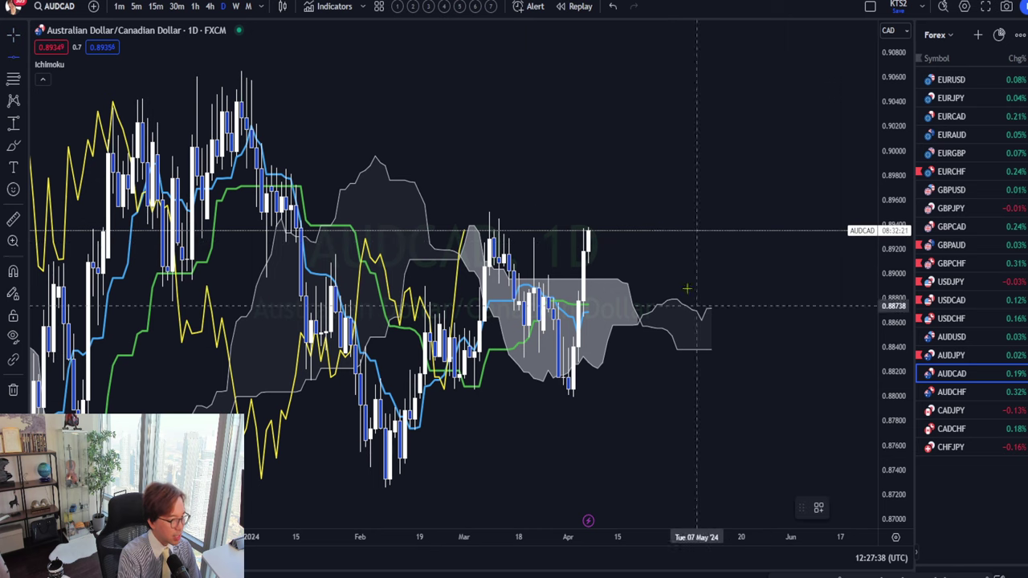
key(alt+h)
click(752, 362)
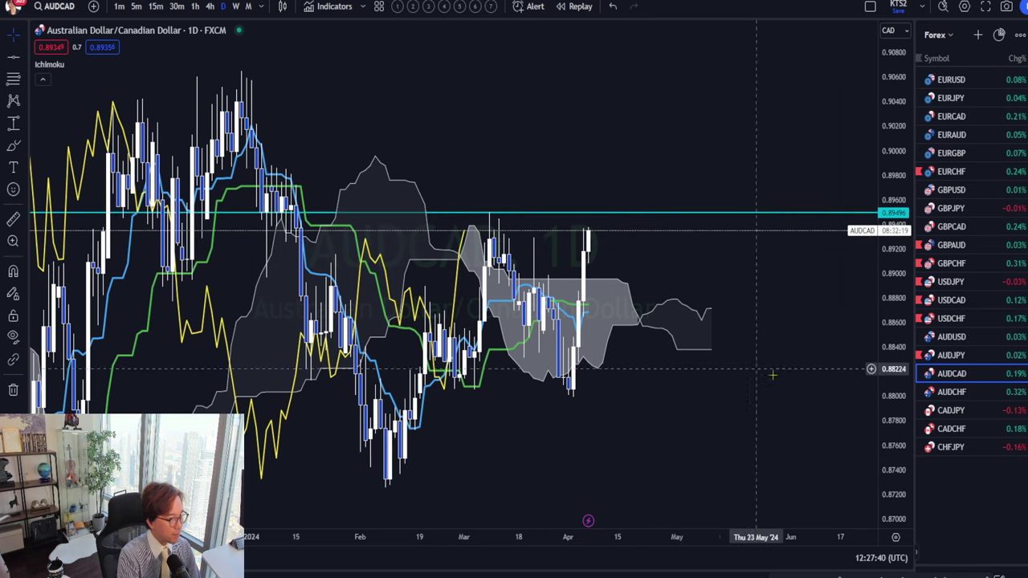
Step: Review the AUDCHF, CADJPY, CADCHF and CHFJPY daily charts, flagging AUDCHF, CADCHF and CHFJPY red
click(951, 391)
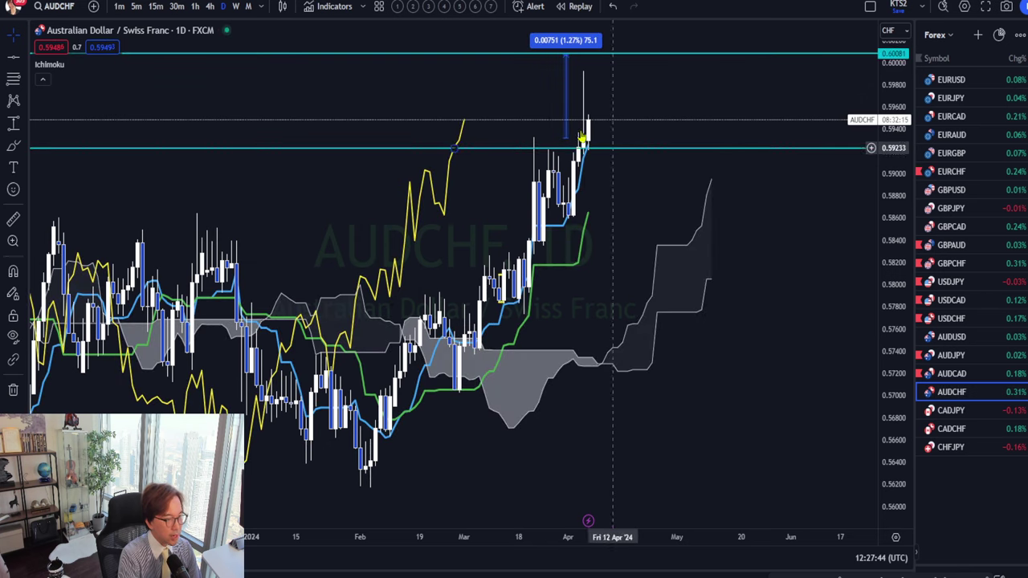
key(alt+Return)
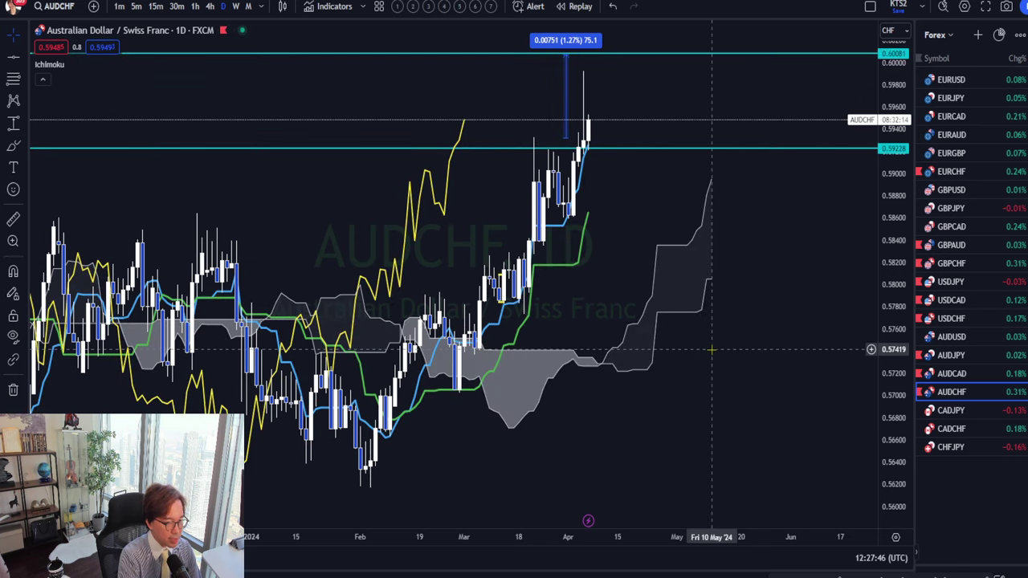
key(Down)
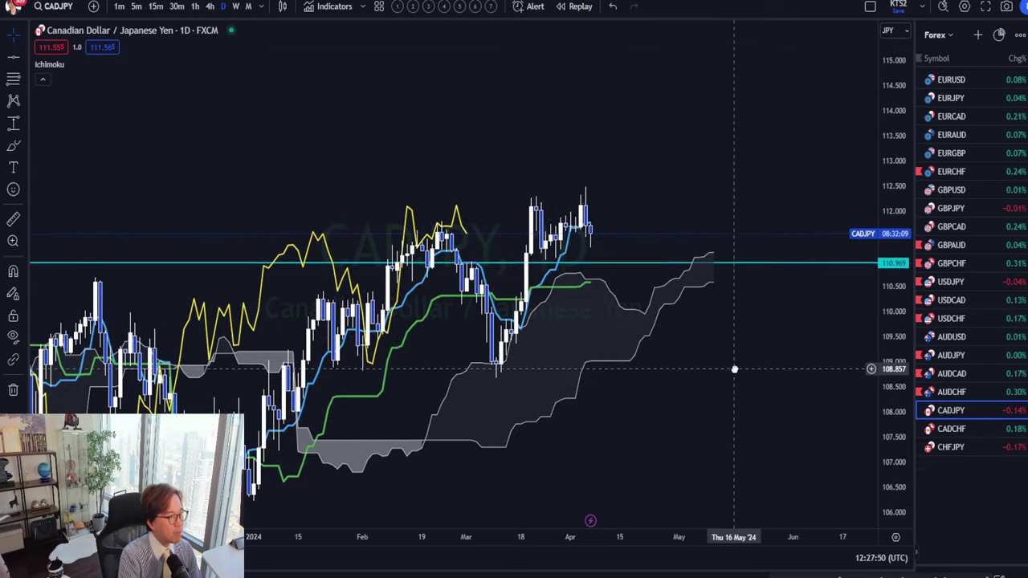
key(Down)
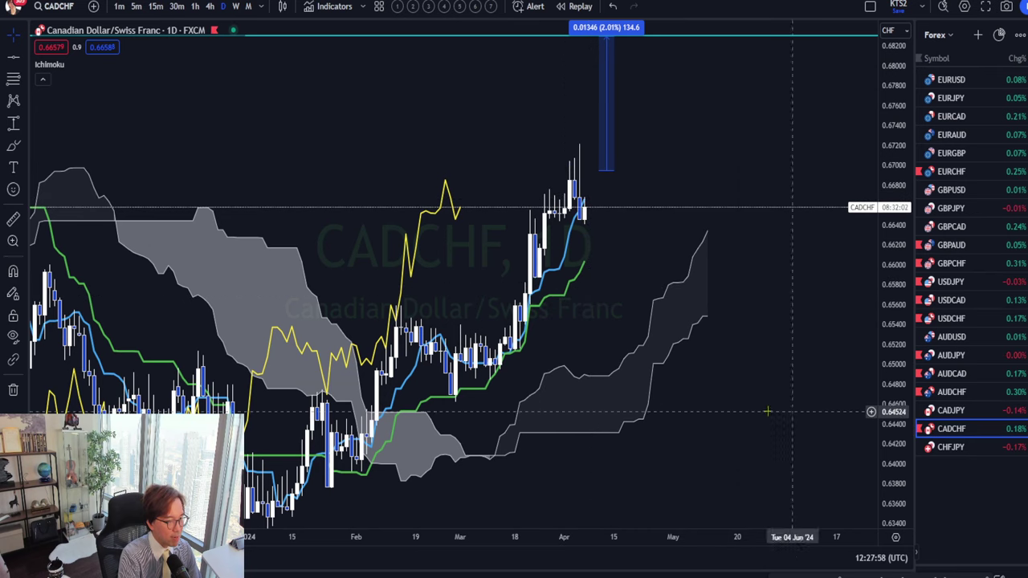
key(Down)
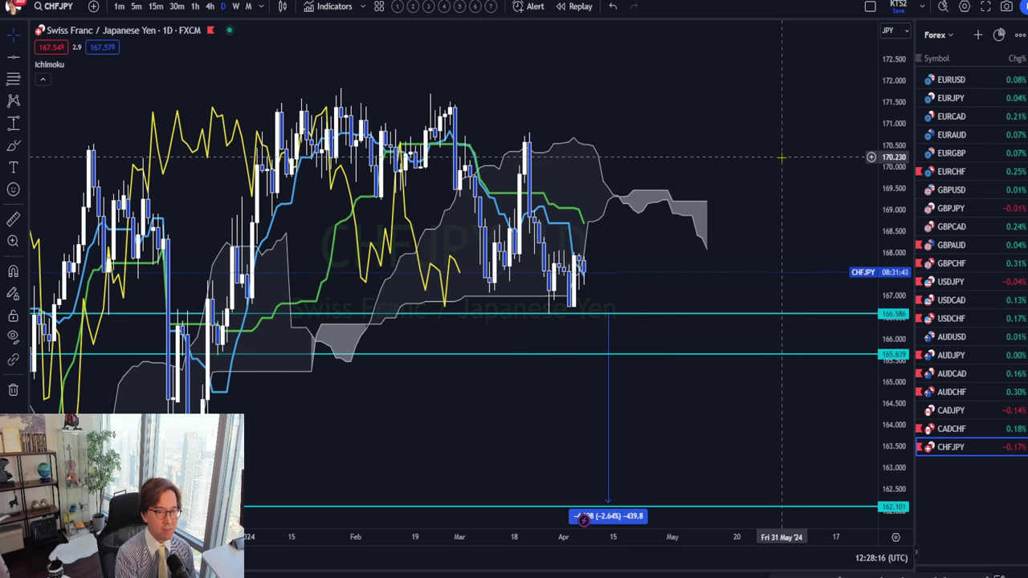
Step: Switch to the Commodity watchlist, open the XAUUSD daily chart, and flag gold red
click(940, 35)
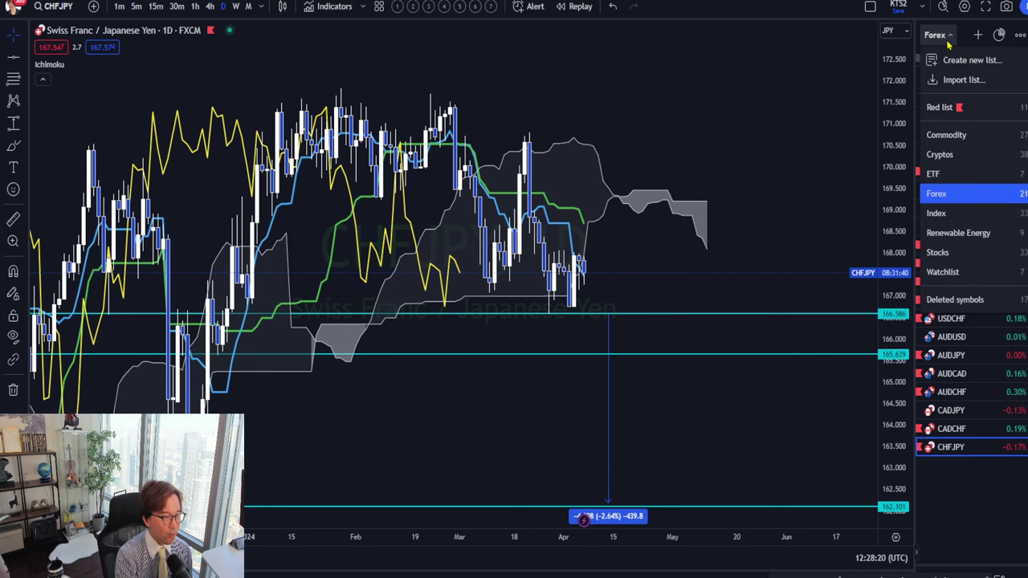
click(947, 135)
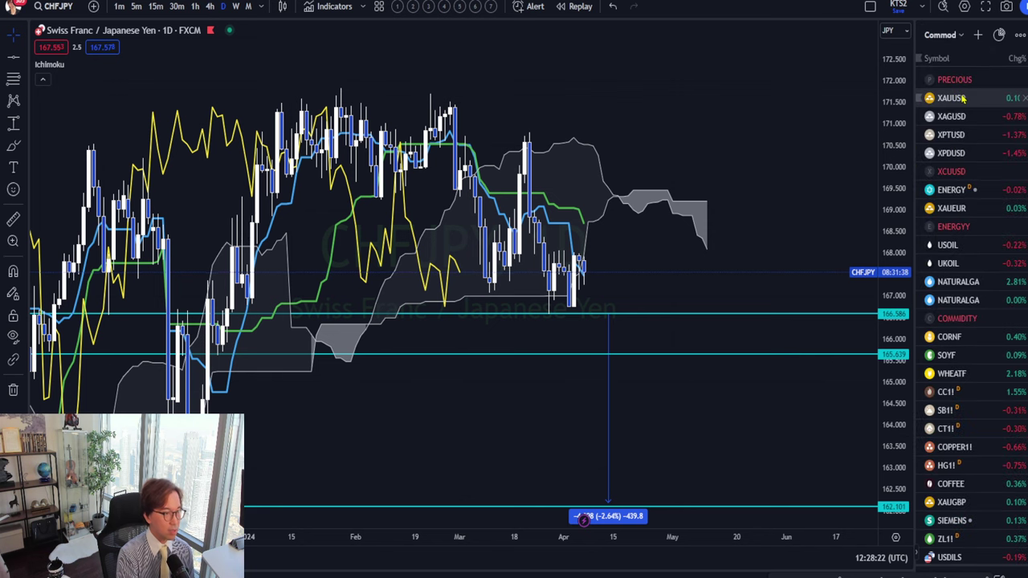
click(962, 98)
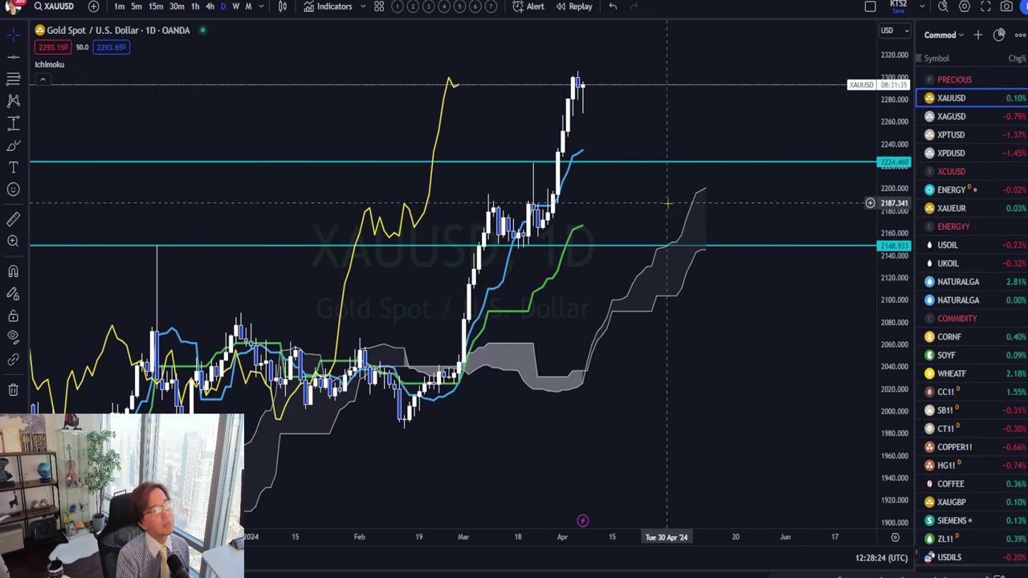
drag(667, 203, 667, 277)
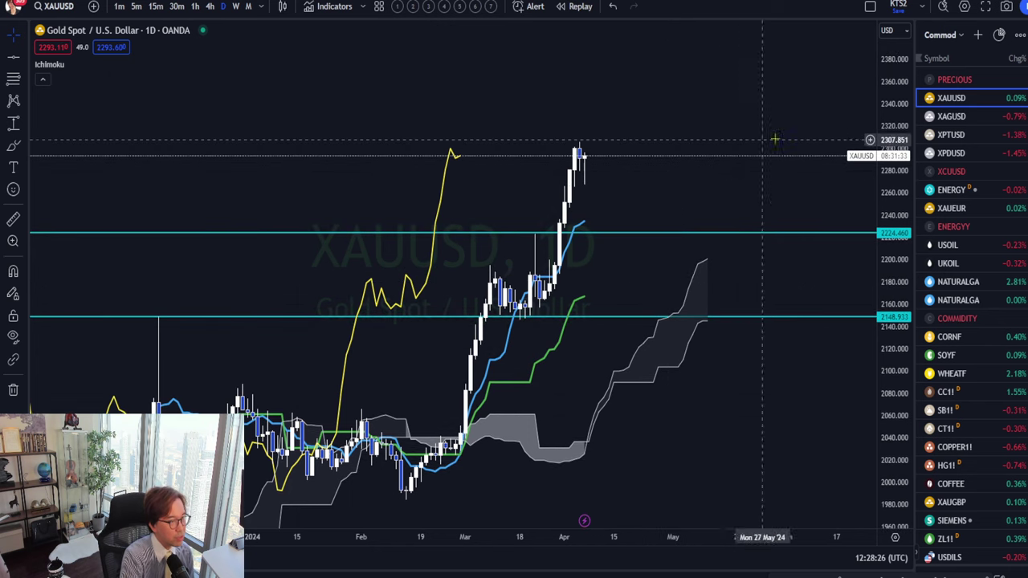
click(917, 98)
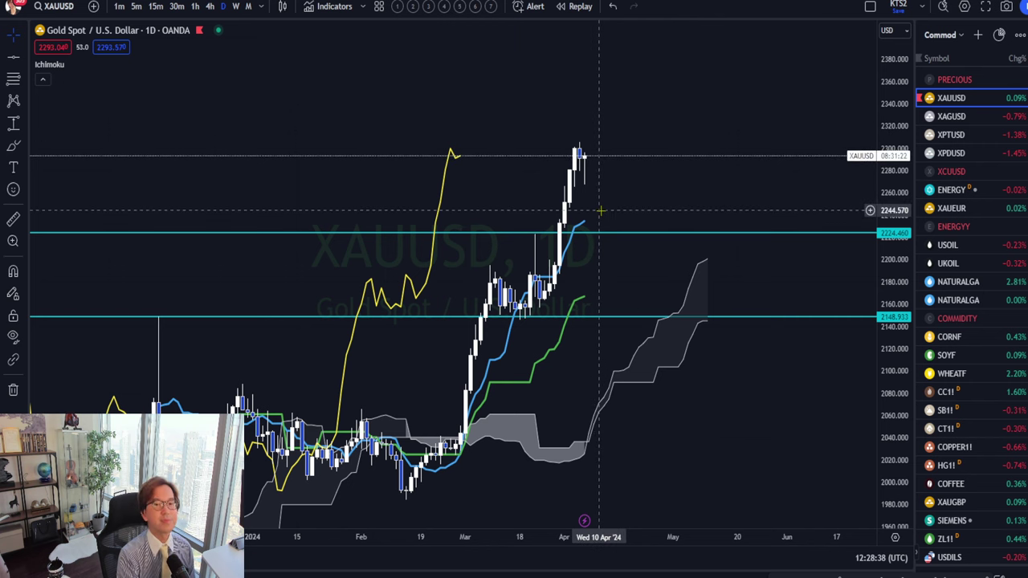
drag(892, 128, 893, 148)
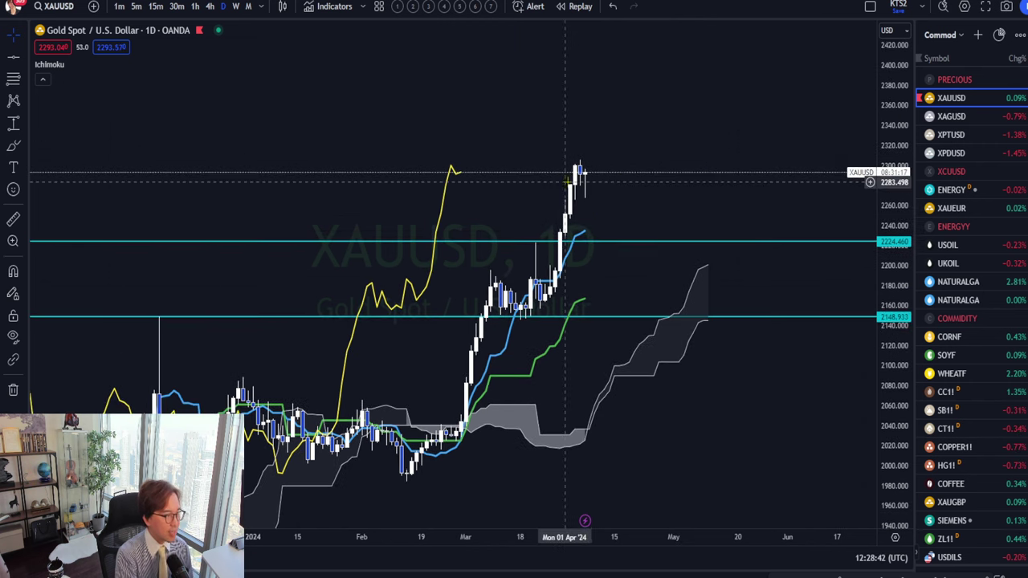
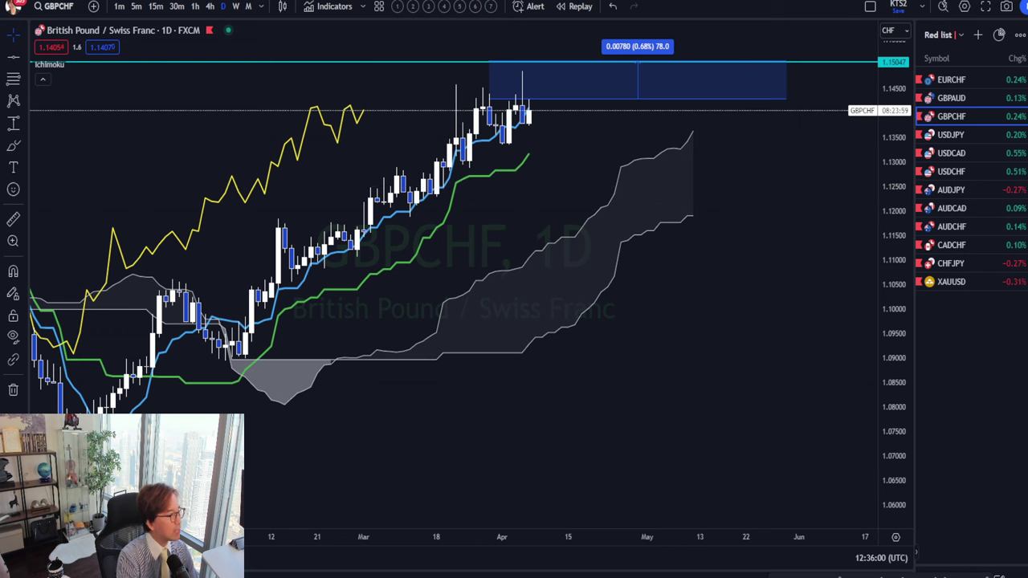
Step: Switch to the currency-strength.com chart in the browser and compare GBP with CHF by hiding AUD and showing CHF
key(alt+Tab)
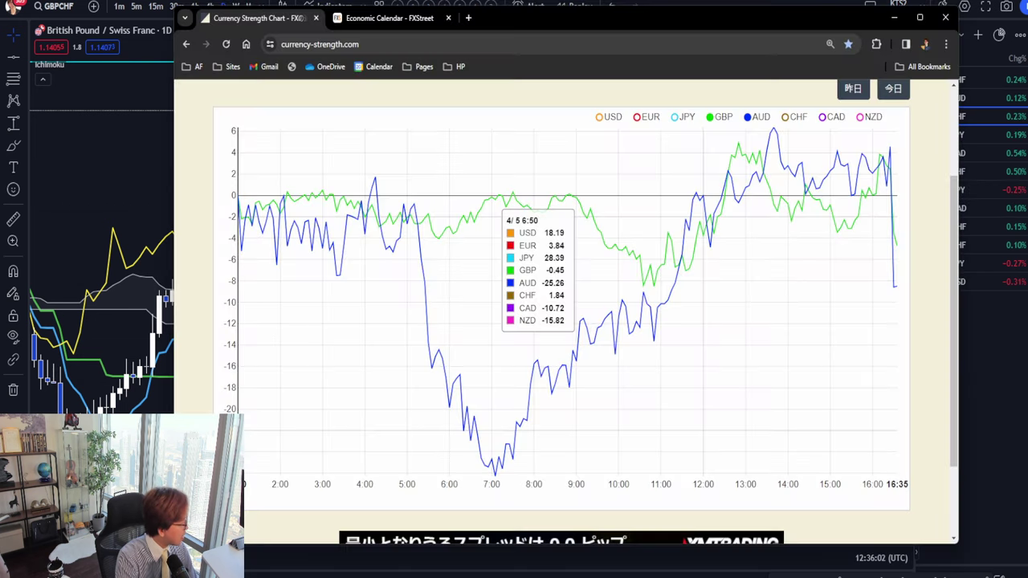
click(752, 119)
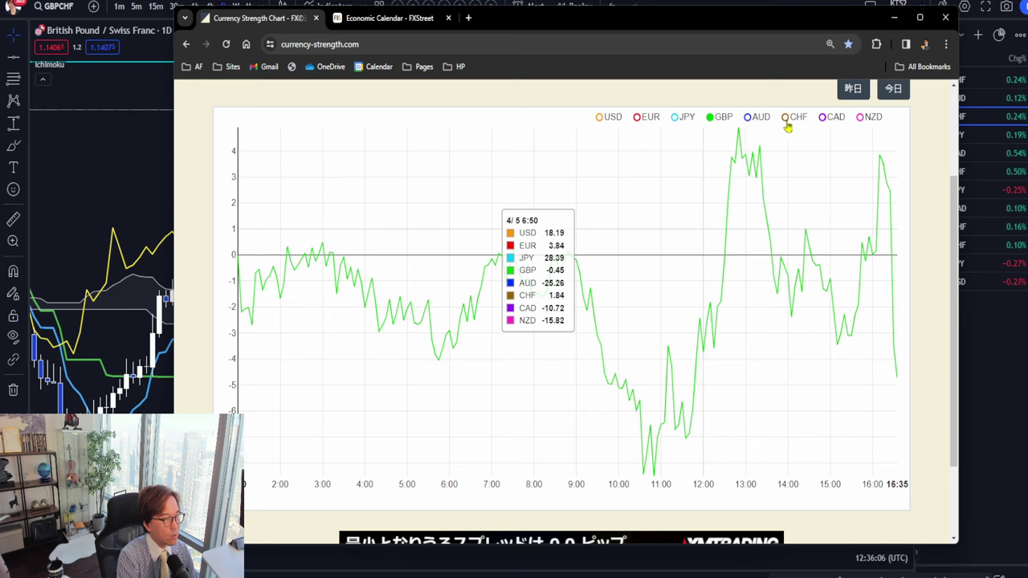
click(788, 119)
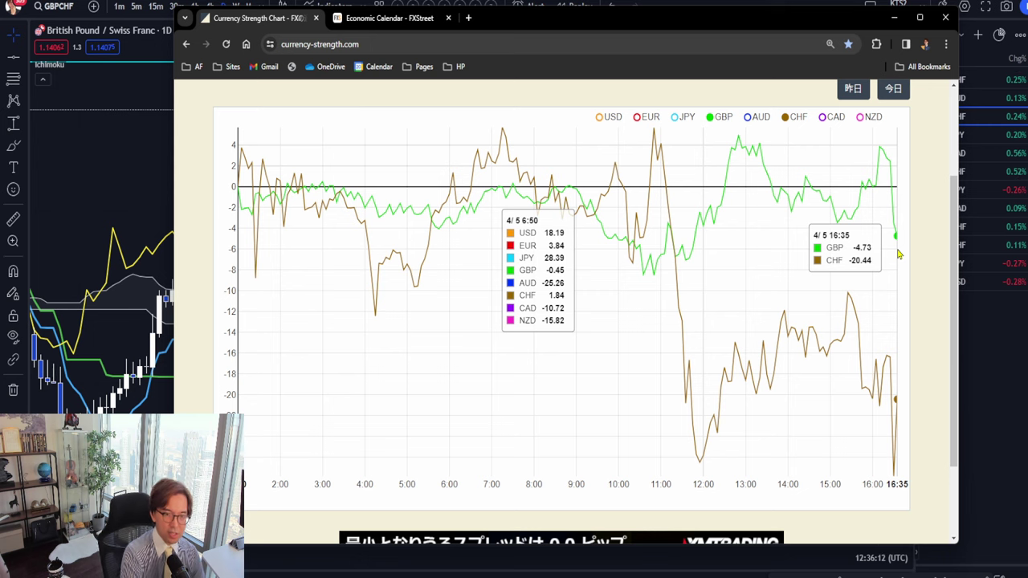
Step: Return to TradingView, examine the latest GBPCHF daily candles near the 1.15047 line, and switch the chart to the 1-hour timeframe
key(alt+Tab)
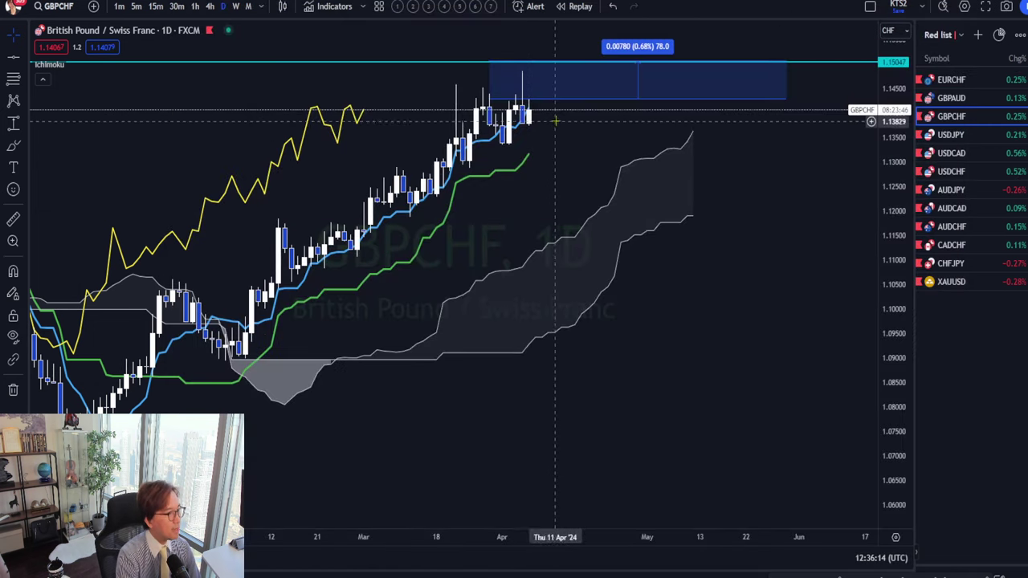
drag(896, 308, 546, 224)
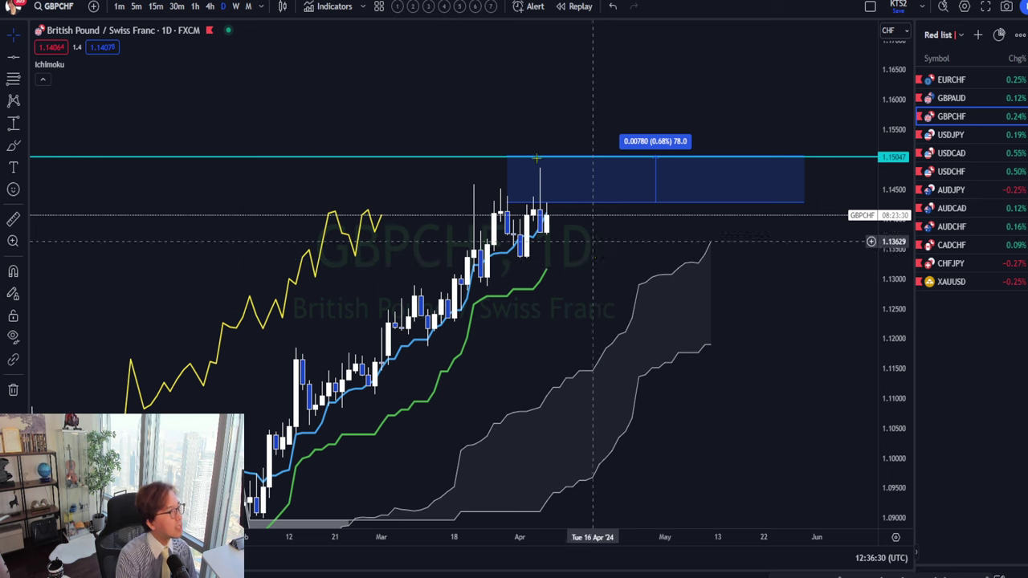
click(195, 6)
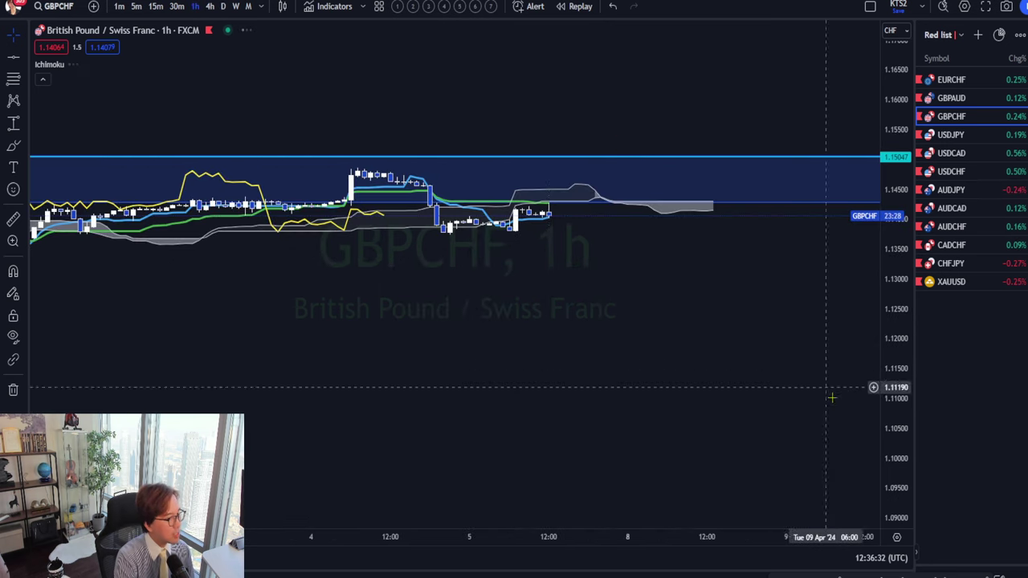
Step: Examine GBPCHF's latest 1-hour candles, circle the most recent candle and sketch a projected path in red ink, and clear the ink
drag(904, 455, 905, 522)
drag(671, 345, 696, 380)
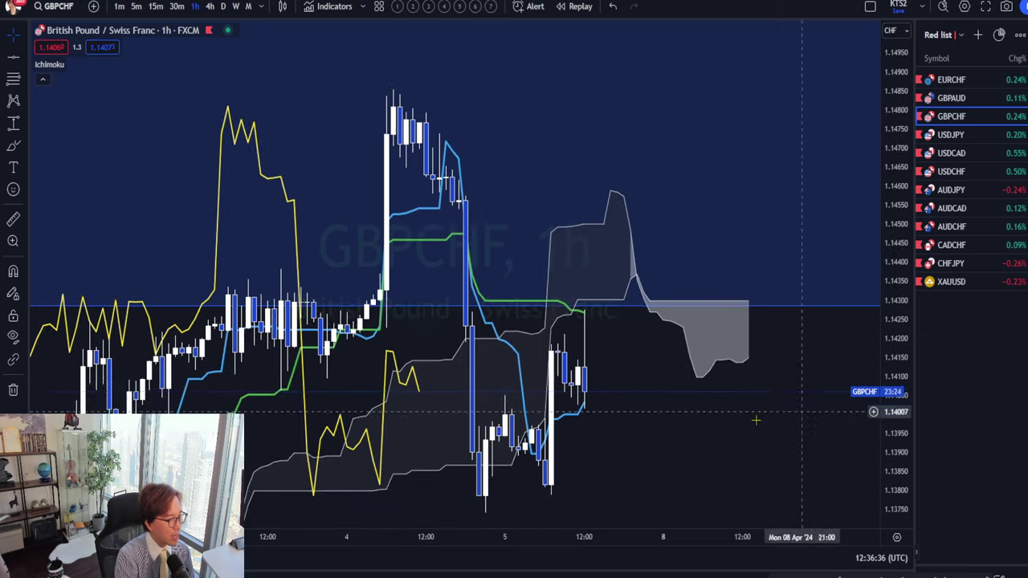
drag(757, 420, 650, 313)
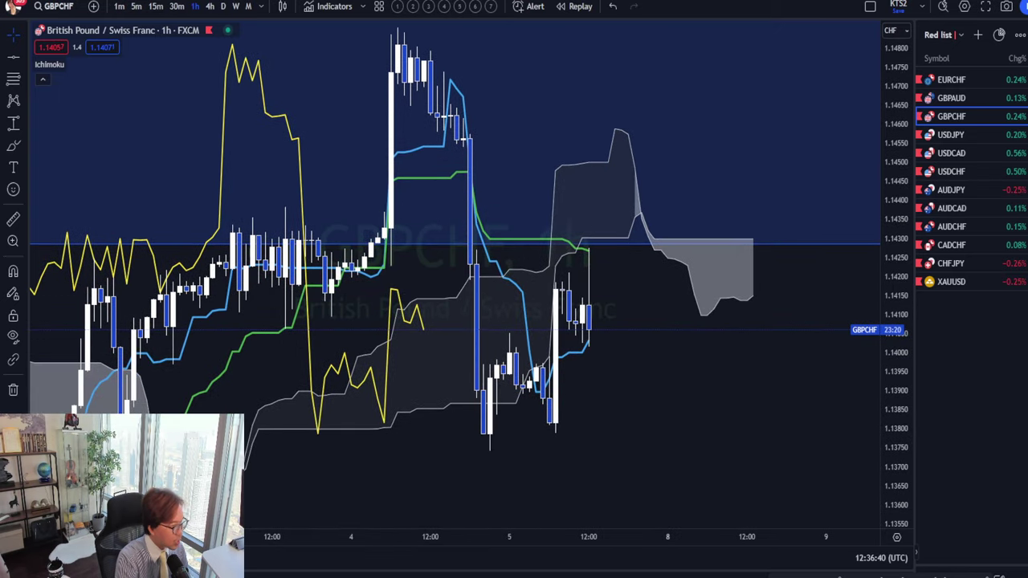
drag(586, 270, 592, 246)
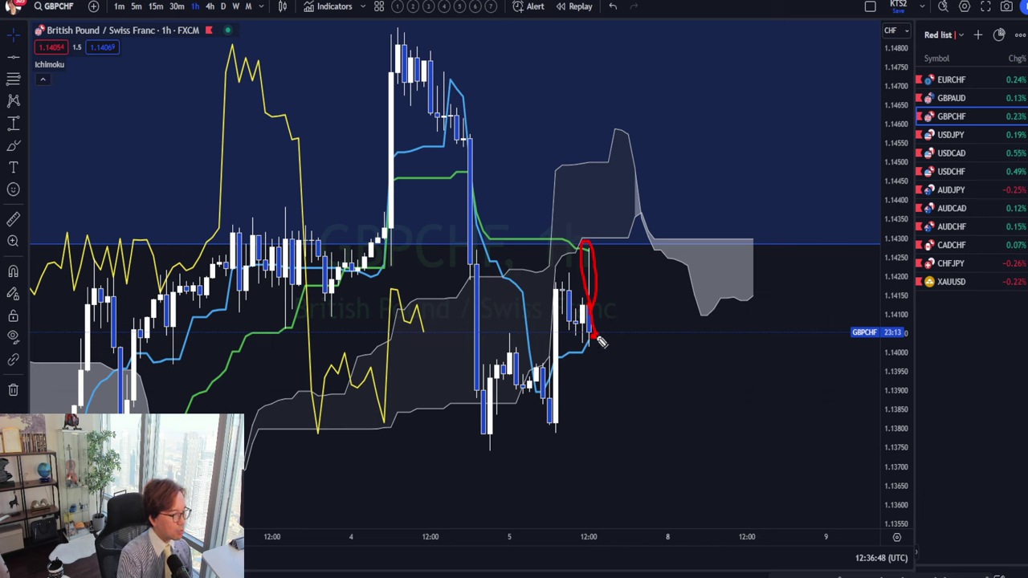
drag(598, 339, 676, 311)
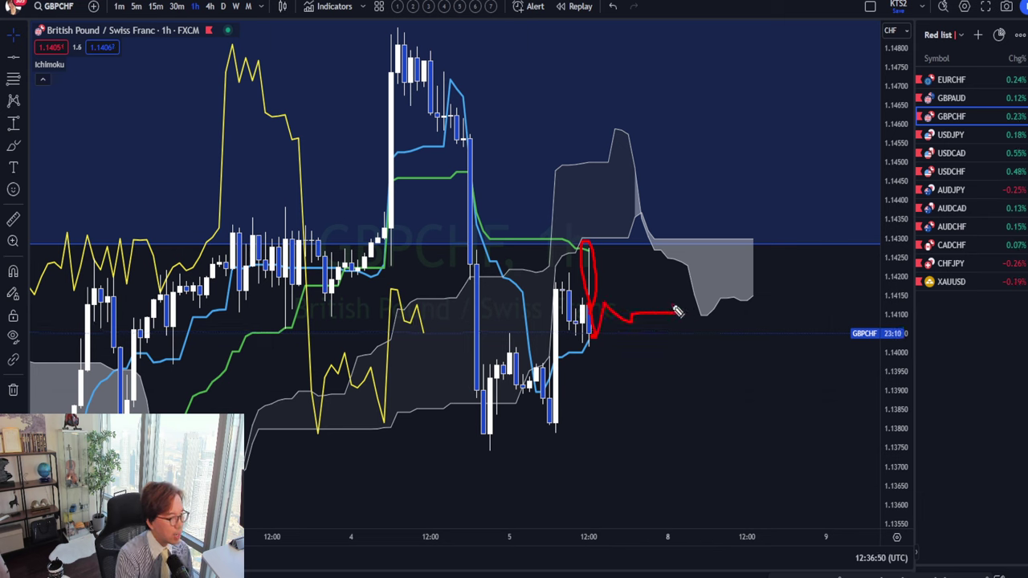
key(Escape)
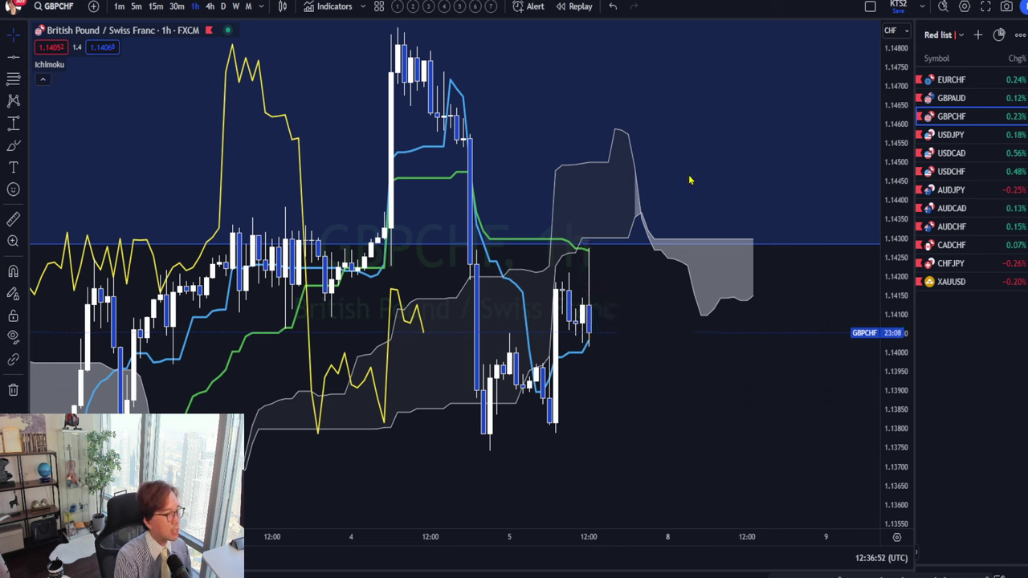
Step: Return GBPCHF to the daily timeframe to recheck the range below 1.15047, and open the USDJPY daily chart from the Red list
click(224, 7)
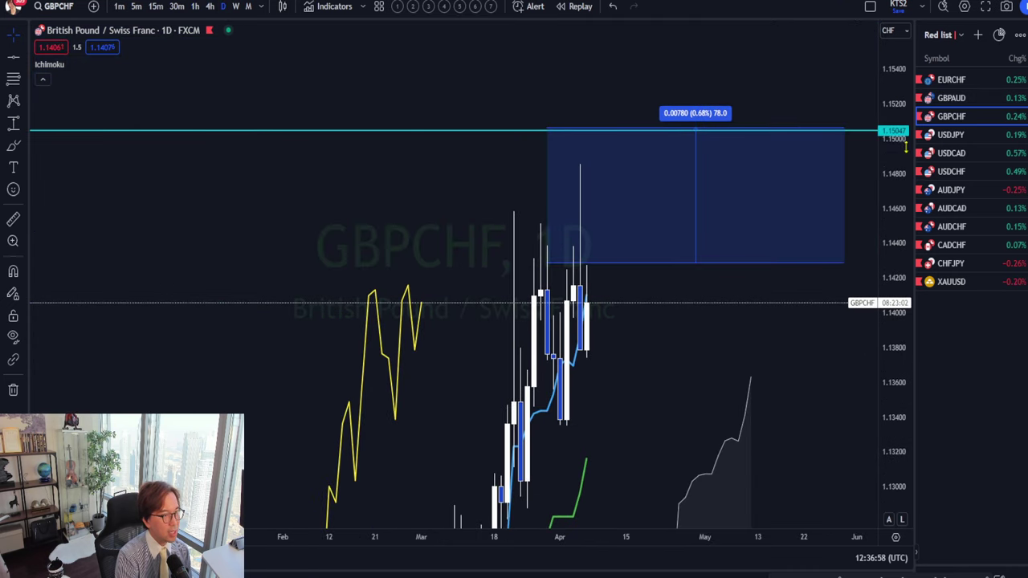
drag(896, 265, 779, 278)
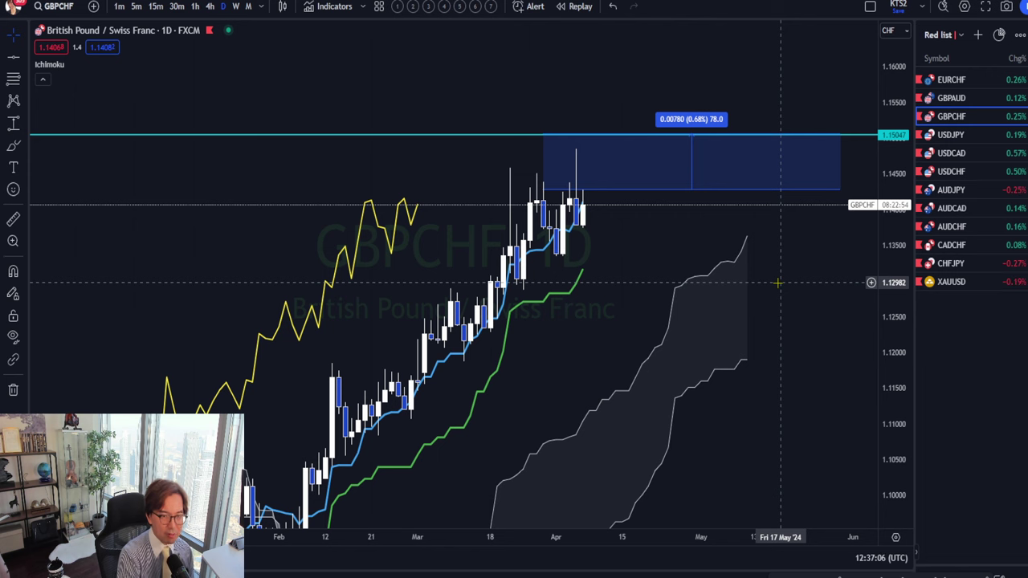
click(951, 134)
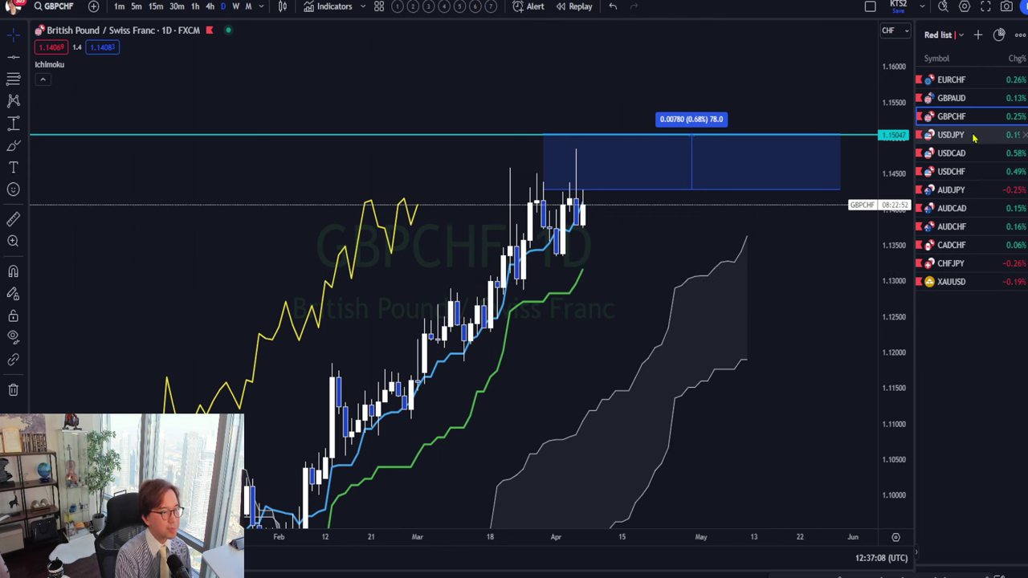
drag(750, 191, 759, 281)
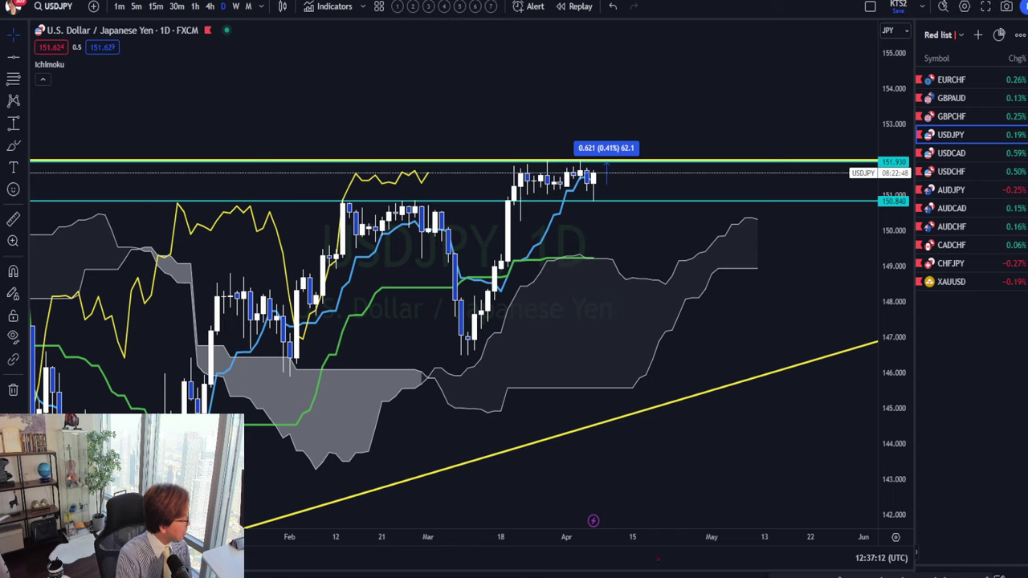
Step: Switch to the currency-strength.com chart in the browser and compare USD with JPY by hiding GBP and CHF and showing USD
key(alt+Tab)
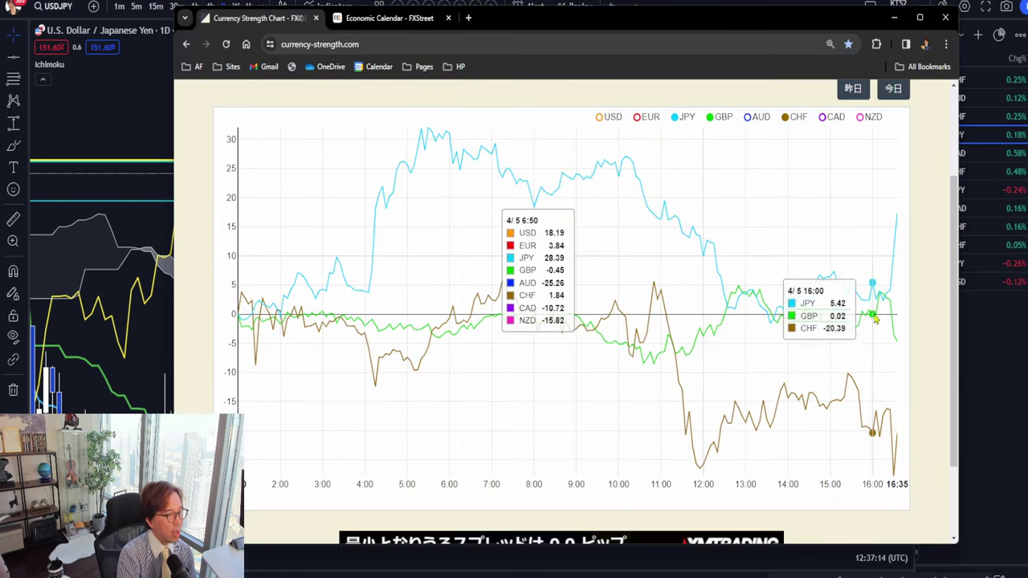
click(711, 118)
click(748, 119)
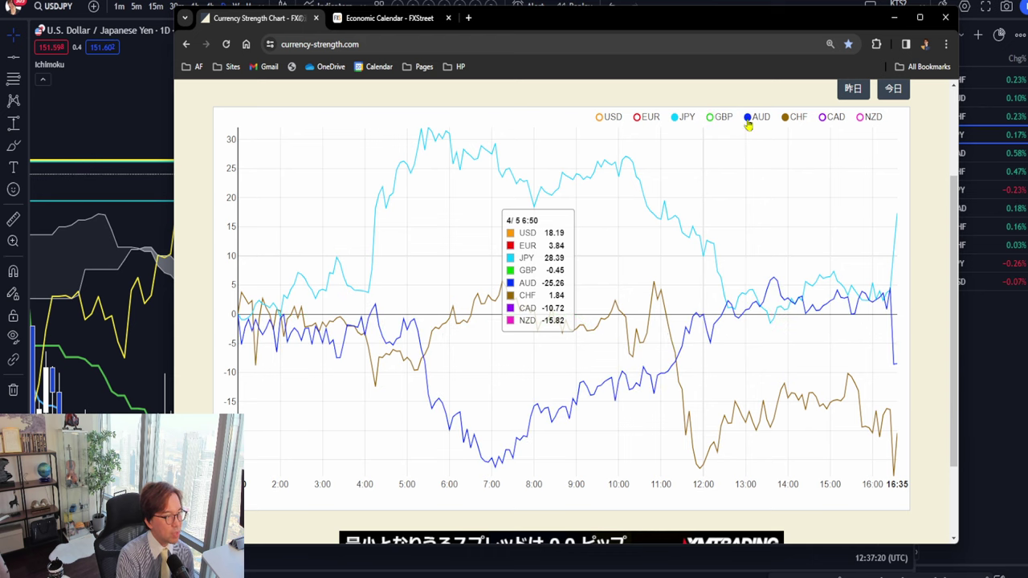
click(603, 120)
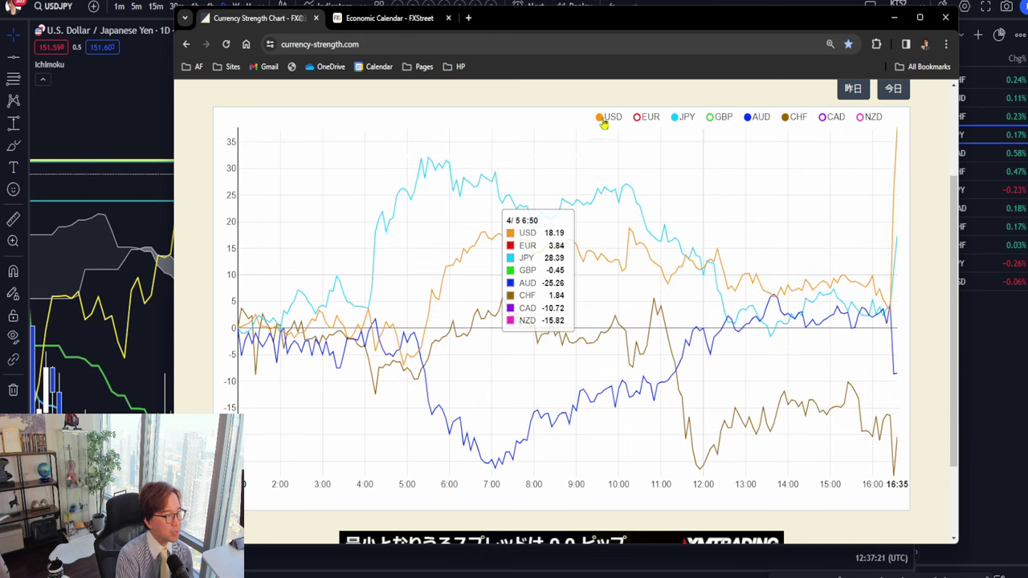
click(746, 119)
click(789, 118)
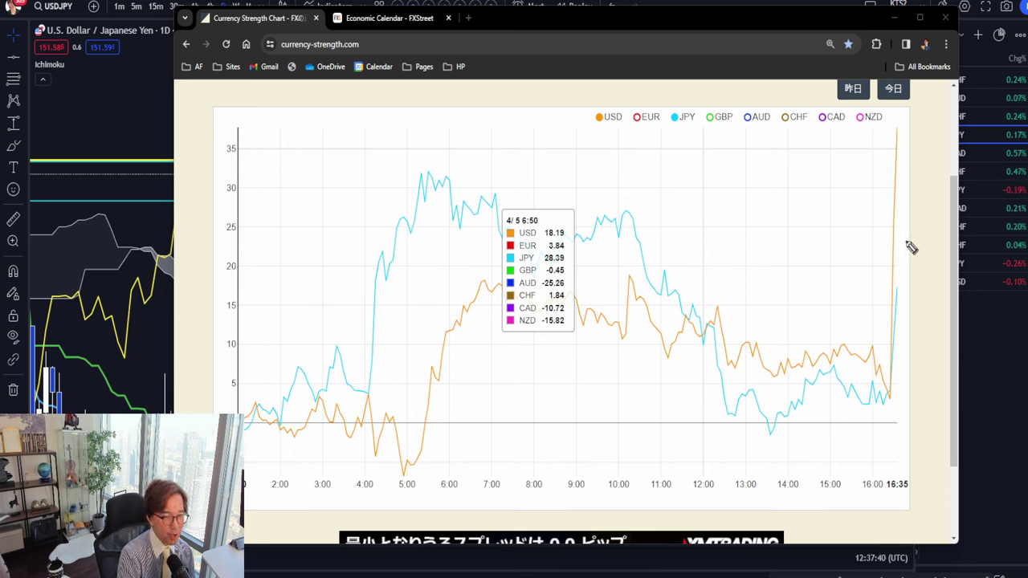
drag(892, 236, 921, 179)
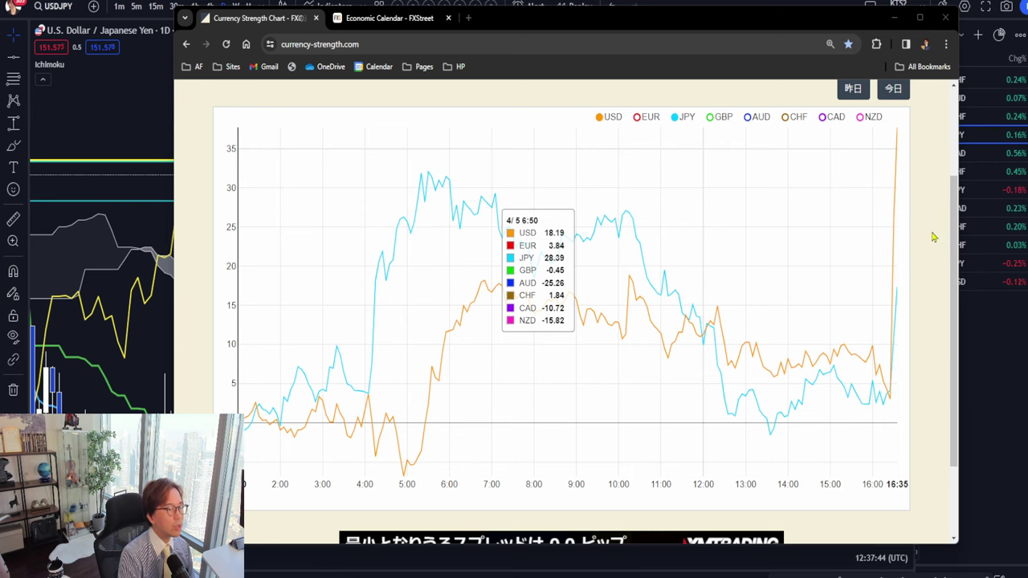
Step: Return to TradingView, examine USDJPY's daily chart near the 151.930 line, and inspect its latest candles on the 1-hour timeframe
key(alt+Tab)
drag(899, 302, 898, 241)
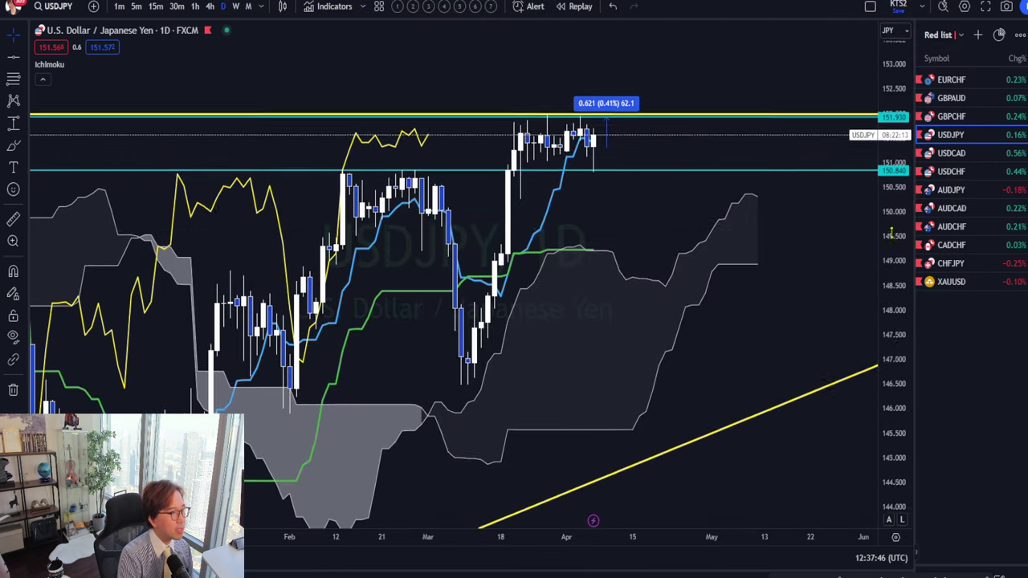
drag(644, 235, 659, 372)
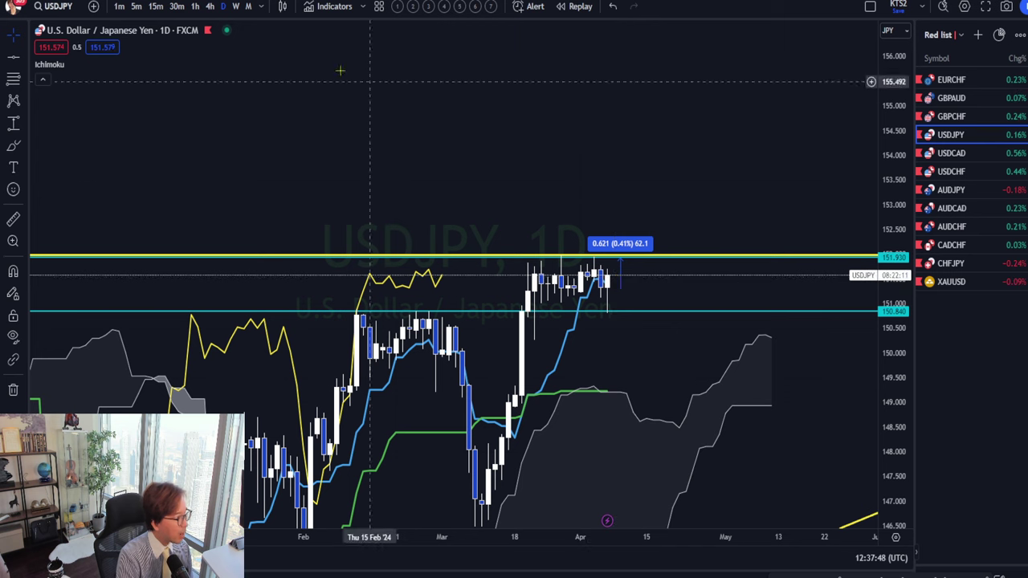
click(195, 6)
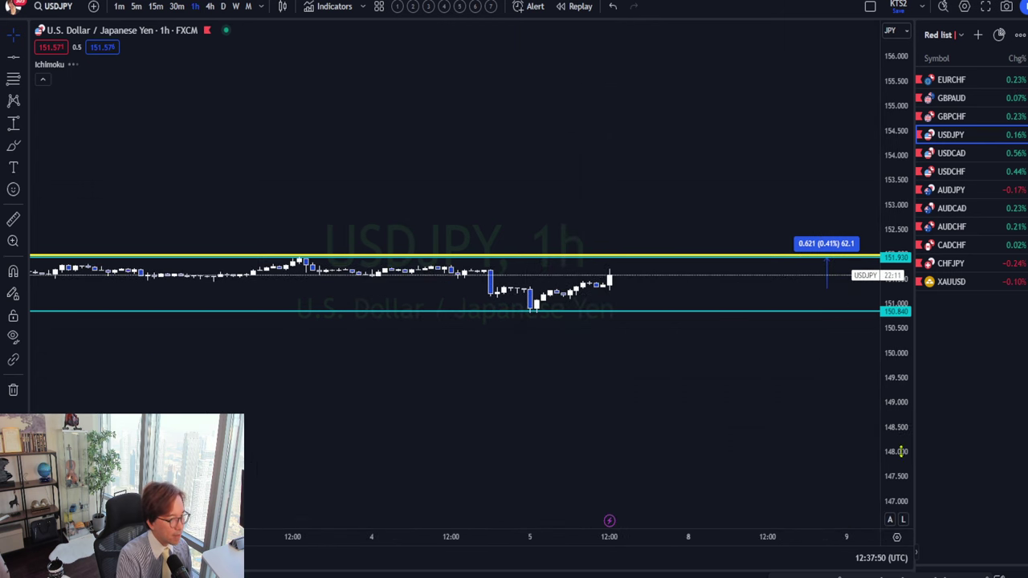
drag(710, 293, 666, 283)
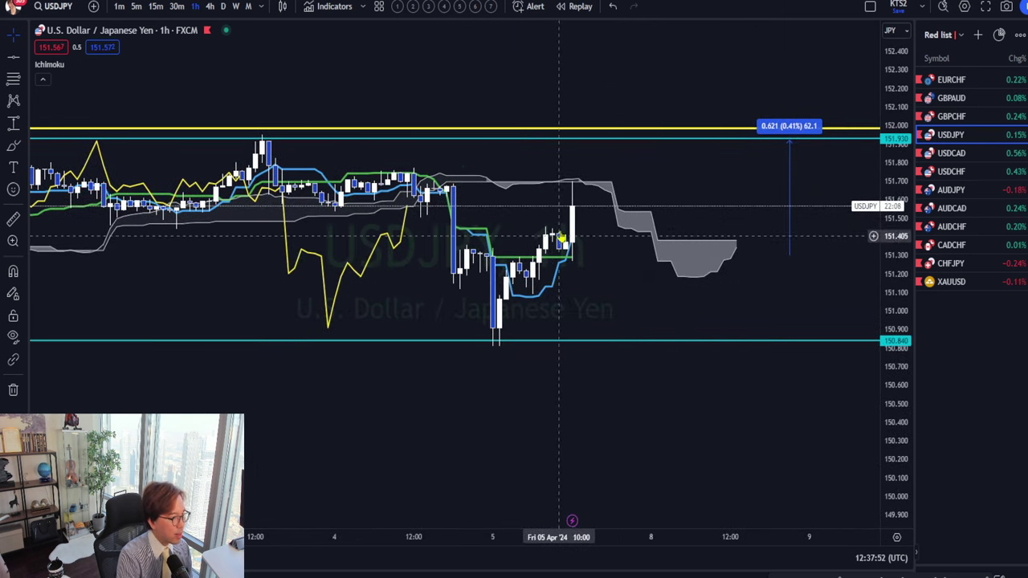
drag(894, 244, 894, 264)
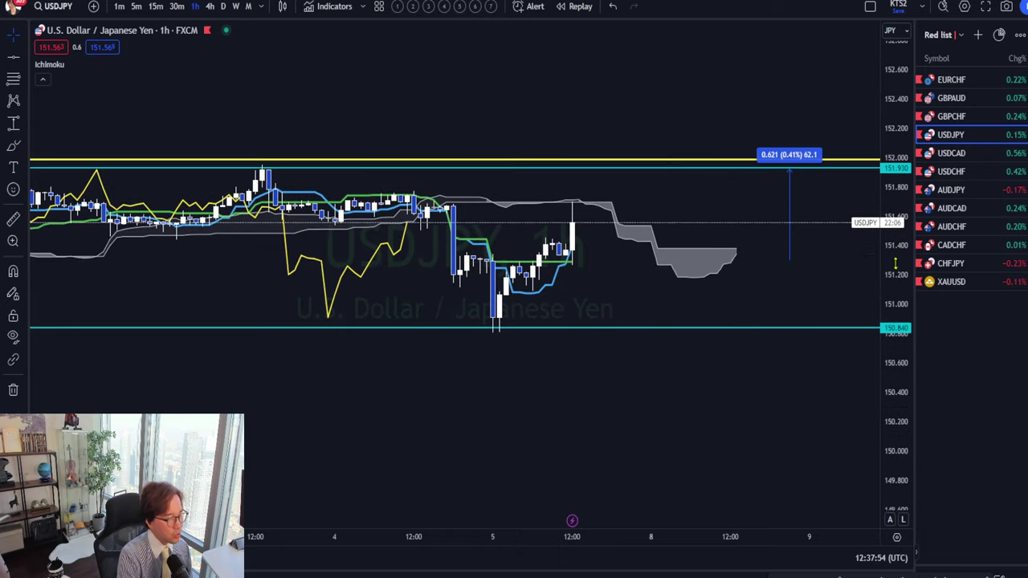
drag(588, 157, 565, 183)
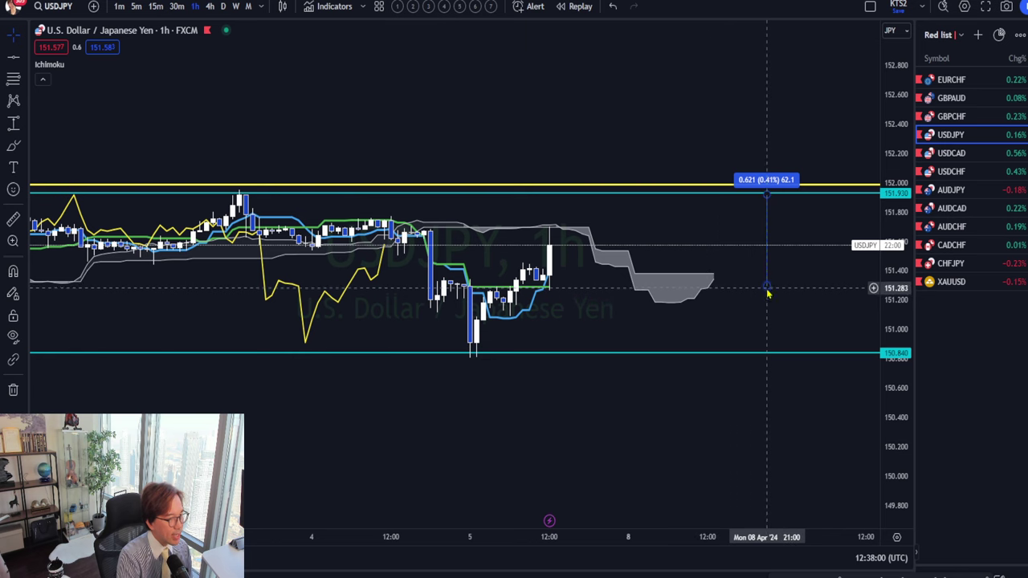
Step: Move the lower end of the USDJPY price-range measurement up to about 151.579 and review the earlier 1-hour candles below the 151.930 line
click(773, 199)
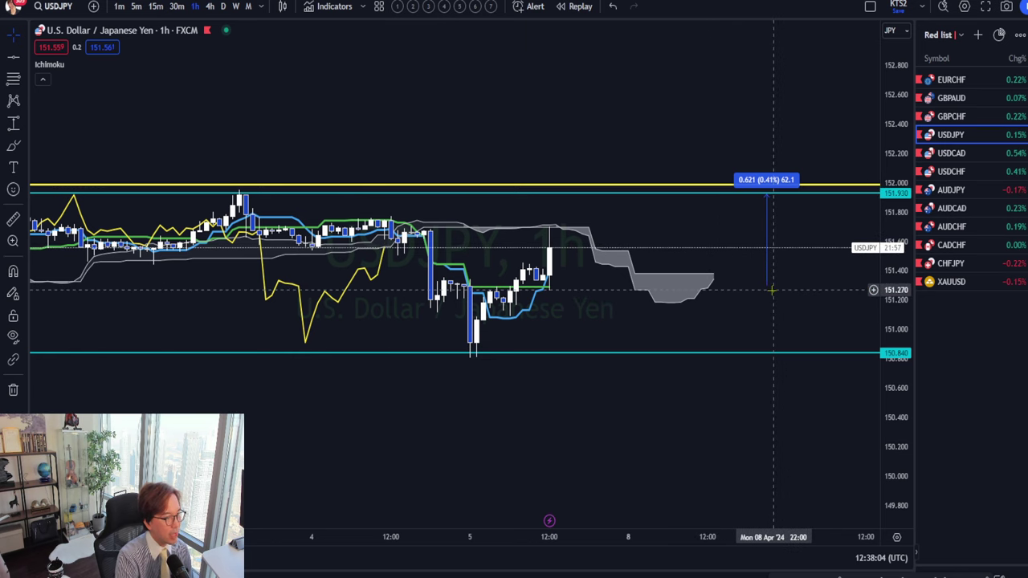
drag(767, 288, 760, 246)
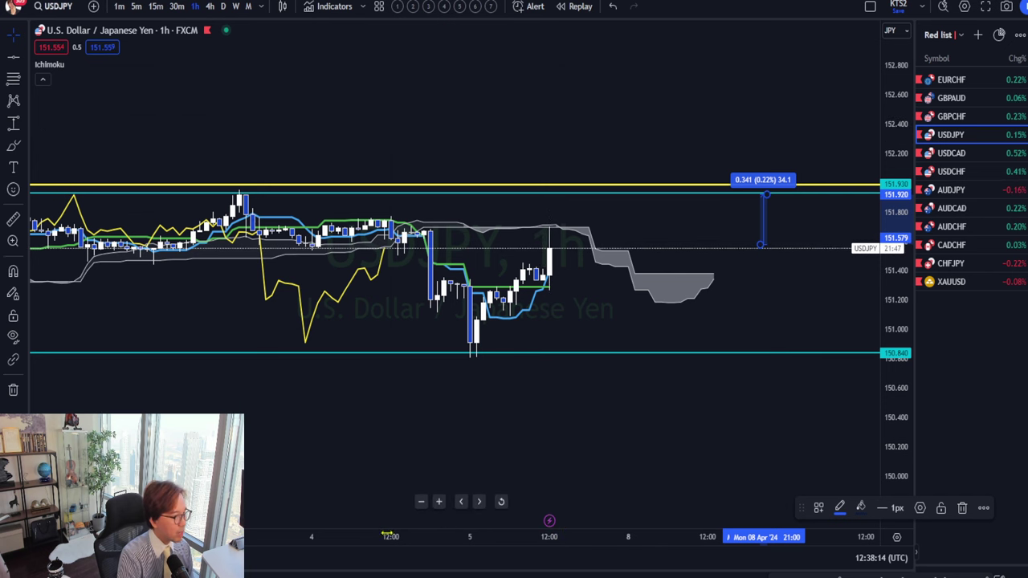
drag(389, 536, 699, 531)
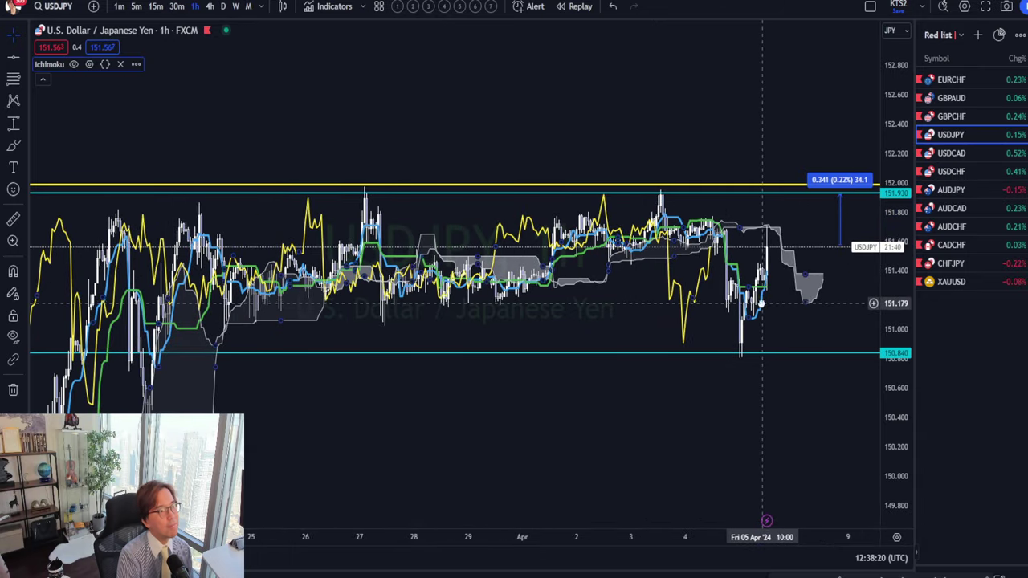
drag(761, 248, 707, 209)
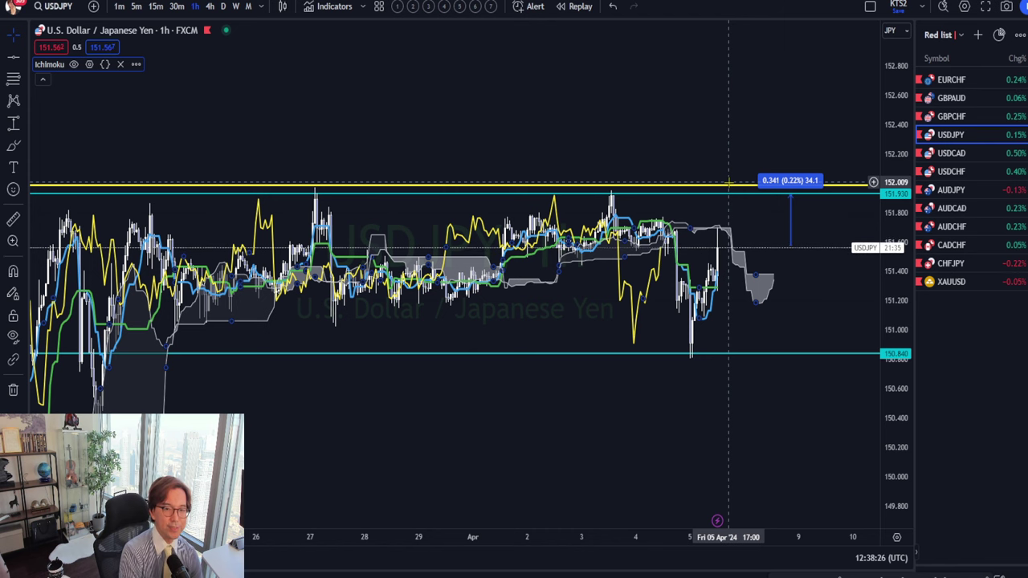
click(794, 281)
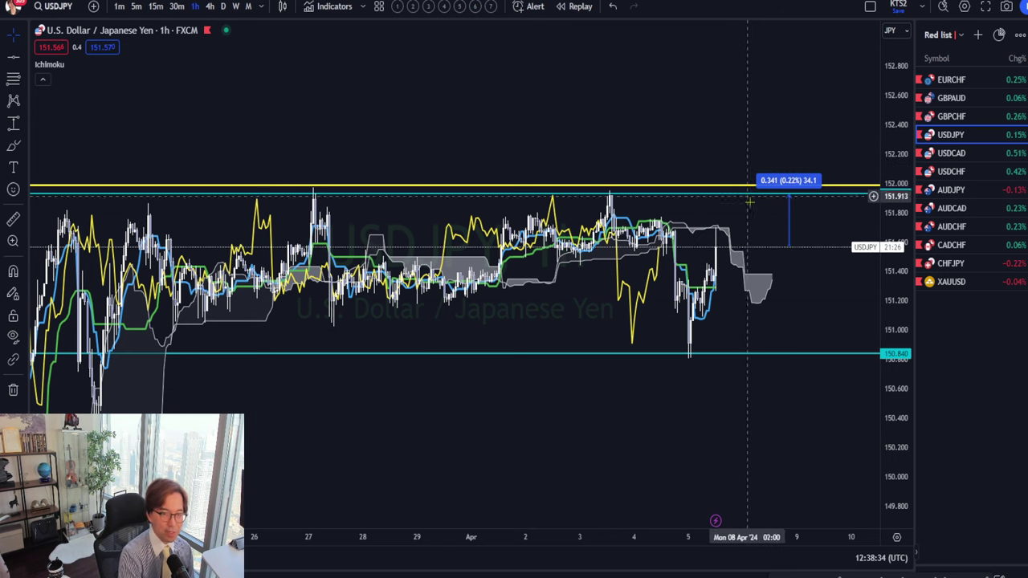
Step: Switch back to the daily timeframe, open USDCAD from the Red list, and examine its recent candles between the 1.36132 and 1.38991 lines
click(223, 6)
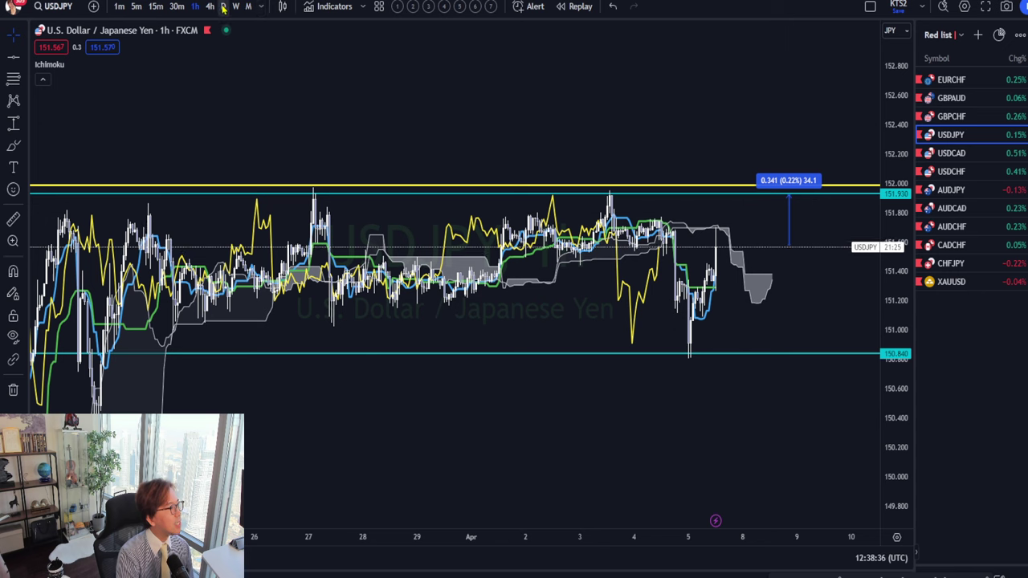
click(951, 152)
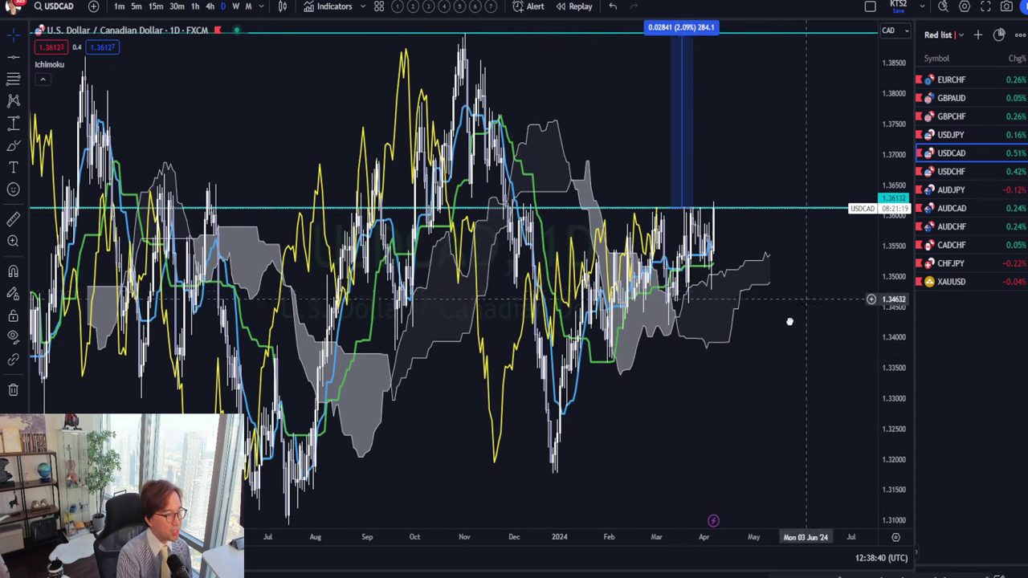
drag(789, 321, 737, 370)
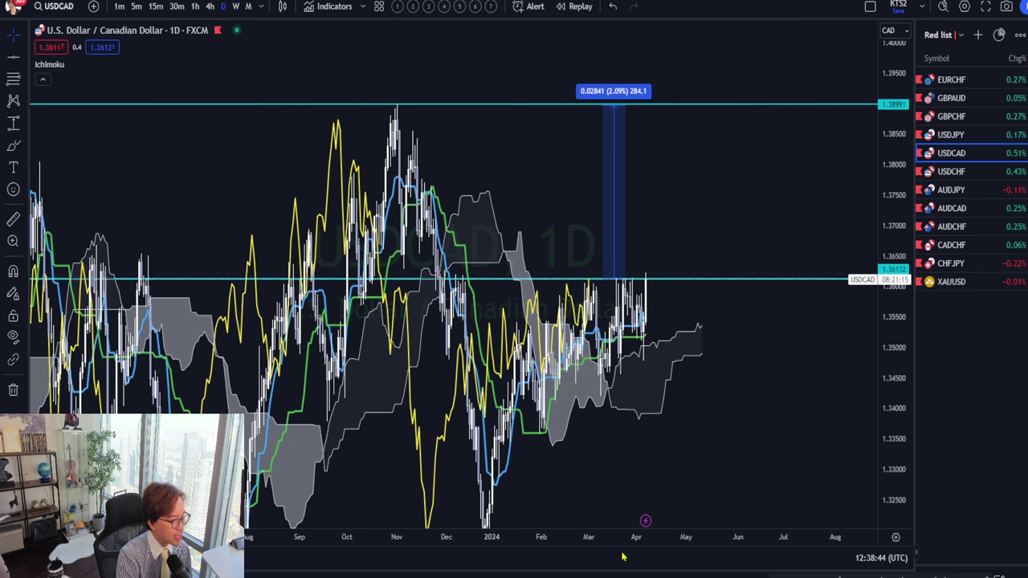
drag(614, 536, 460, 538)
scroll(626, 385, left, 5)
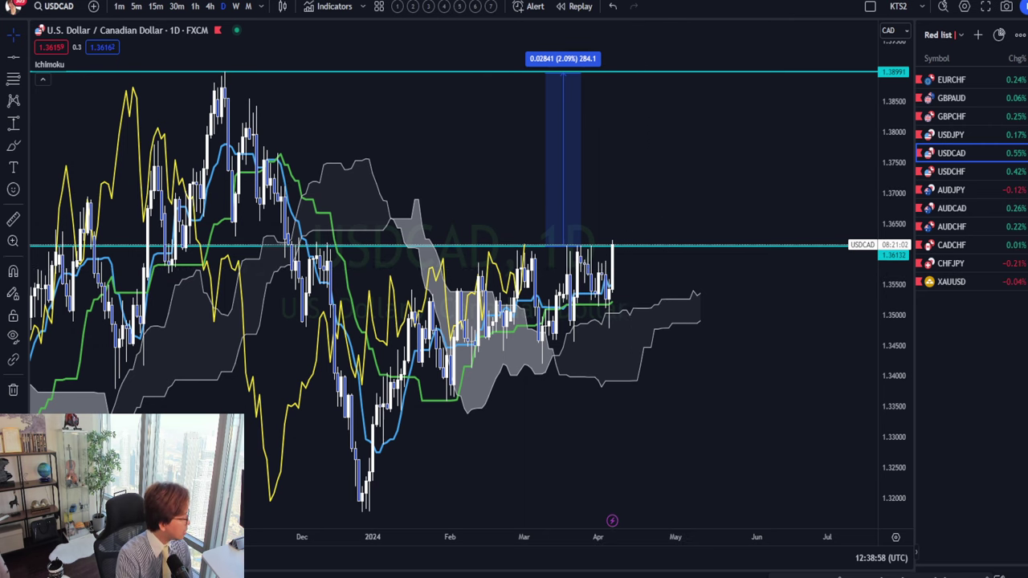
Step: On the currency-strength.com chart, compare USD with CAD by hiding JPY and showing CAD, mark their latest moves with temporary arrows, and return to TradingView
key(alt+Tab)
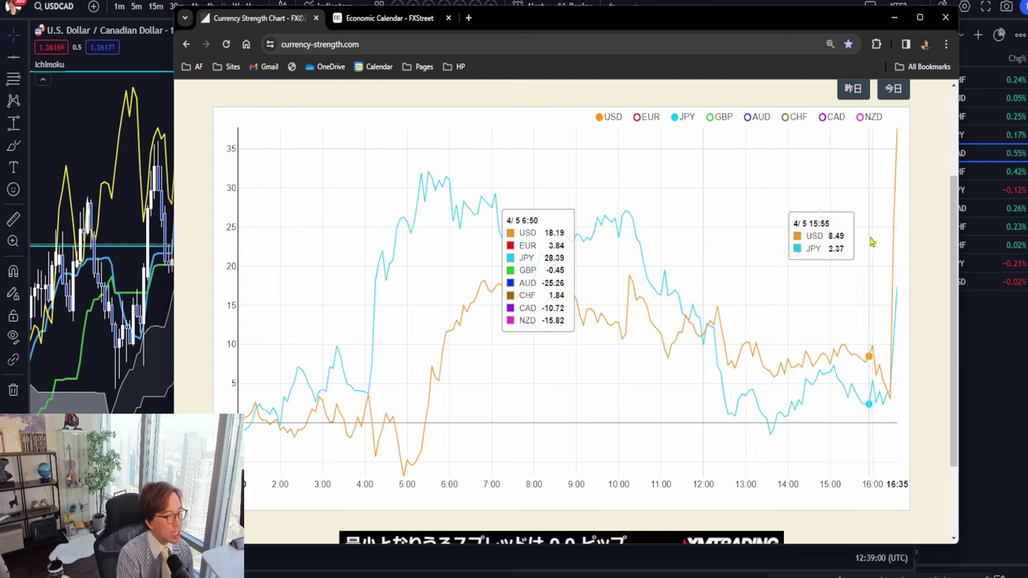
click(677, 118)
click(823, 120)
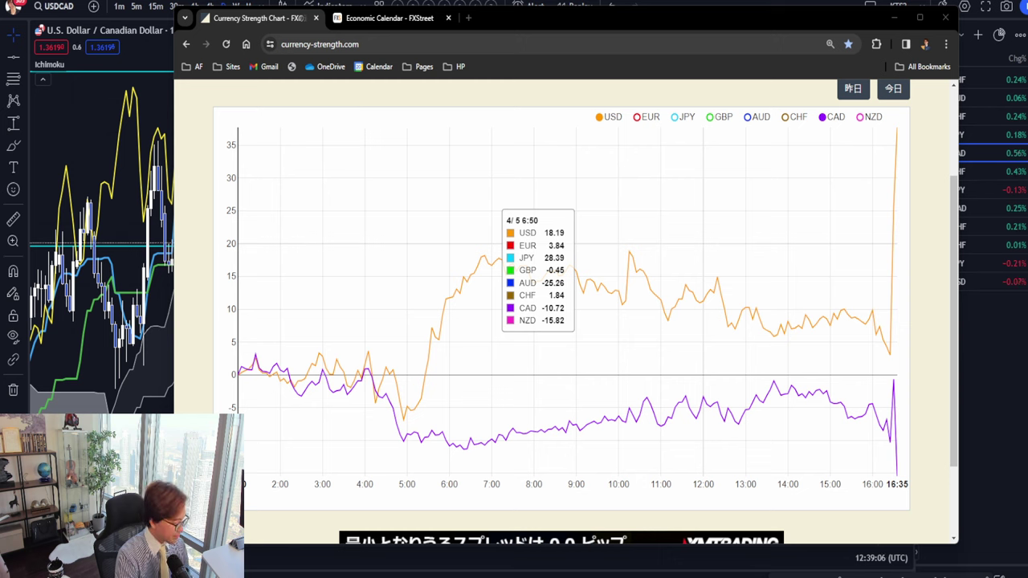
drag(903, 236, 917, 184)
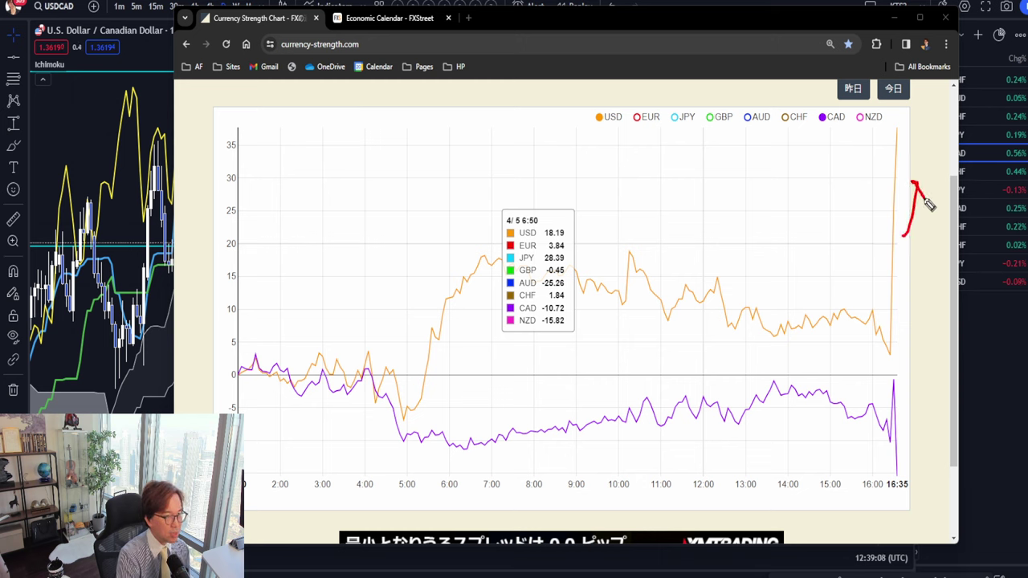
drag(900, 418, 912, 469)
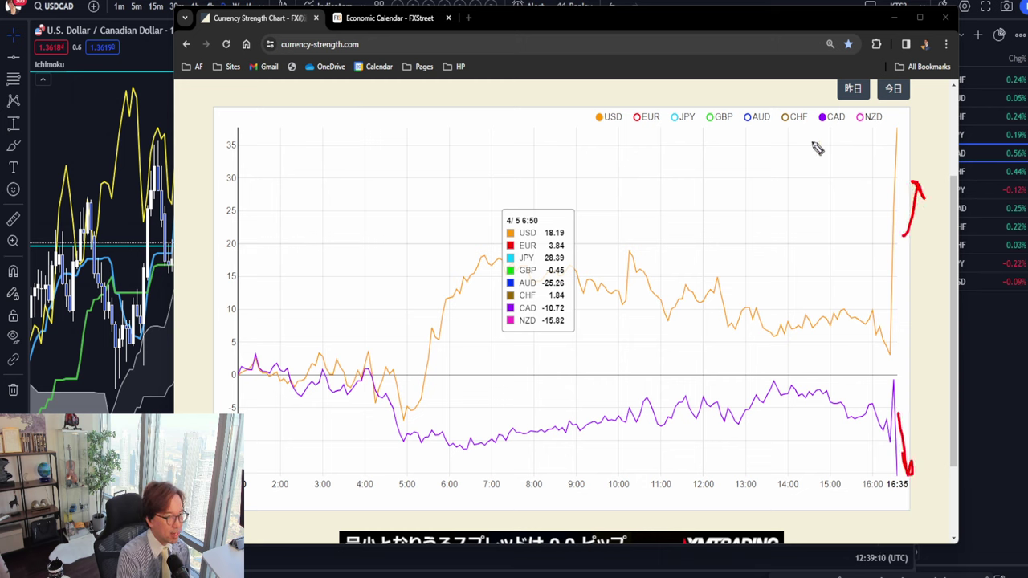
drag(755, 327, 827, 226)
key(Escape)
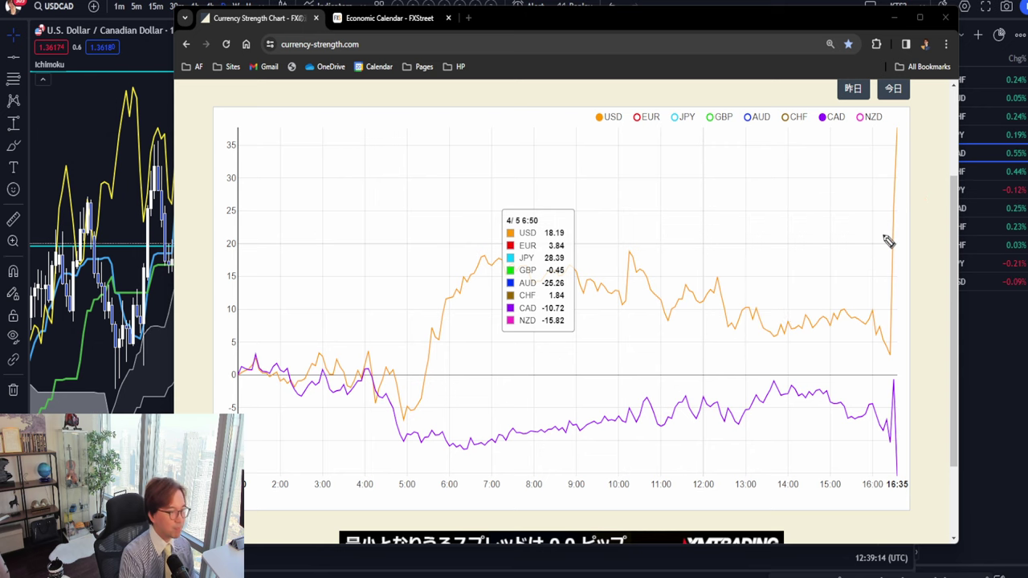
click(127, 128)
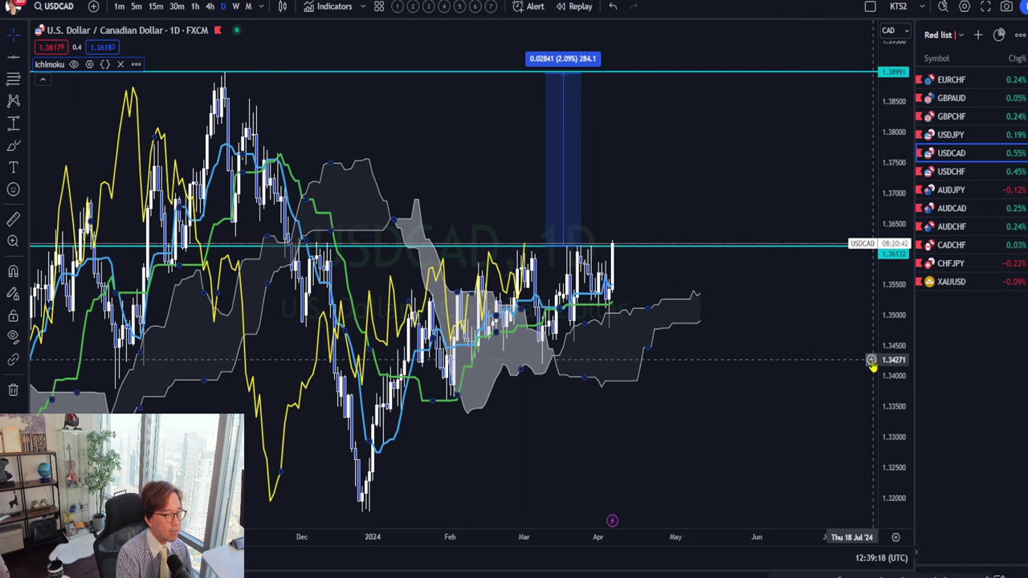
Step: Remove the red flags from USDCHF and USDCAD in the Red list
mouse_move(886, 414)
mouse_down()
mouse_move(881, 424)
mouse_move(883, 405)
mouse_up()
click(919, 171)
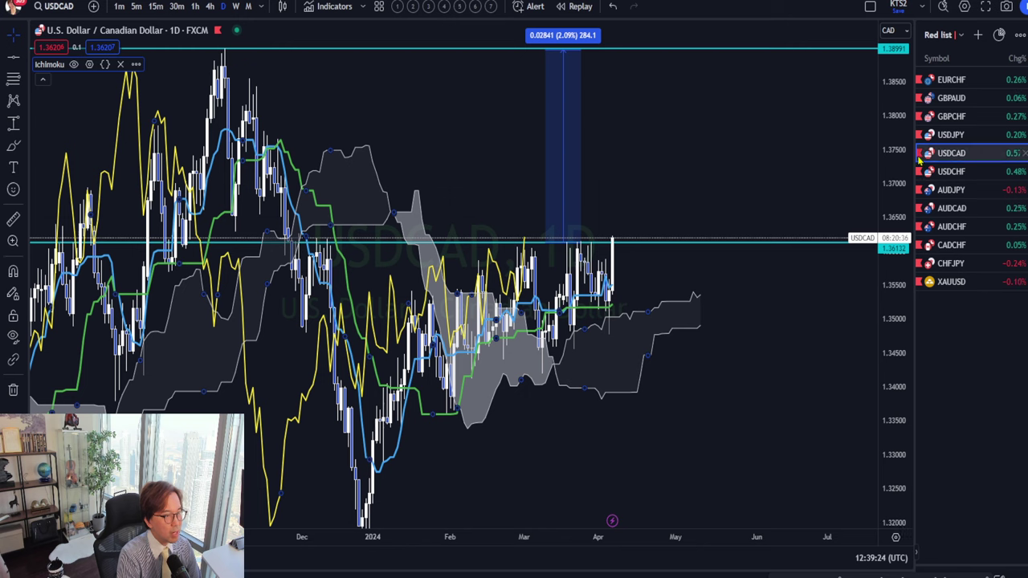
click(920, 154)
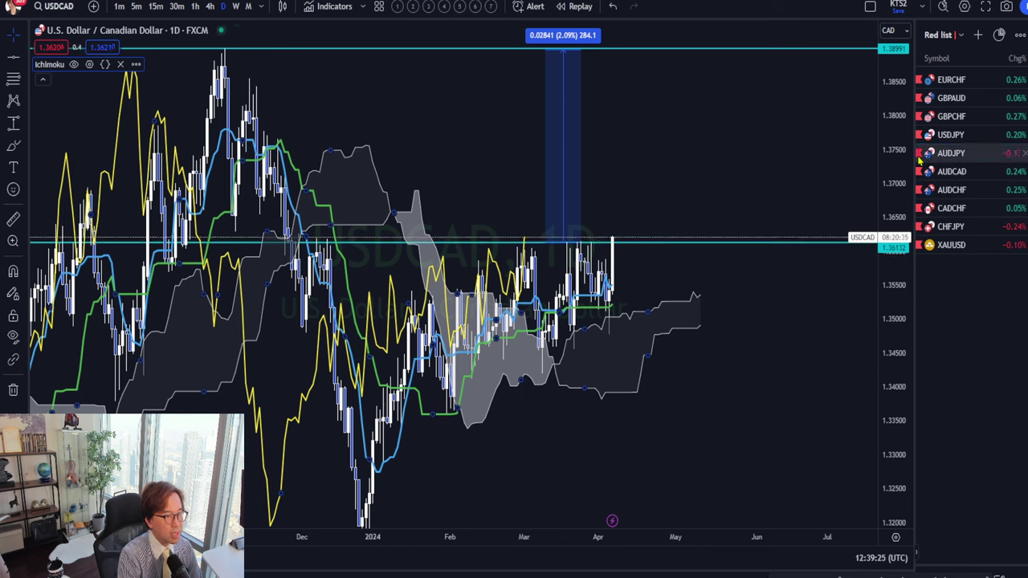
Step: Open the Forex watchlist and give USDCAD a light-blue flag
click(944, 34)
click(939, 193)
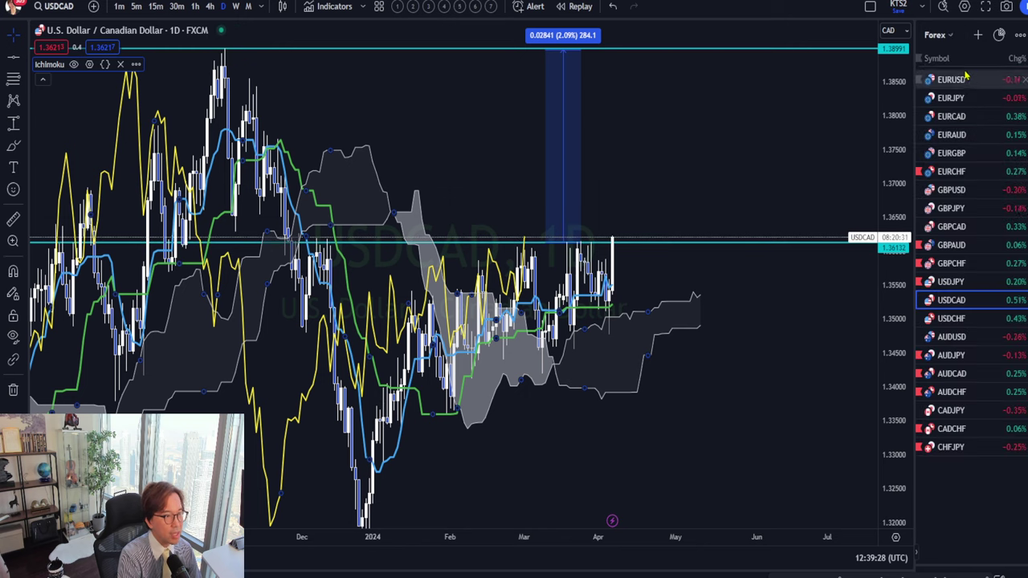
click(935, 300)
click(1003, 302)
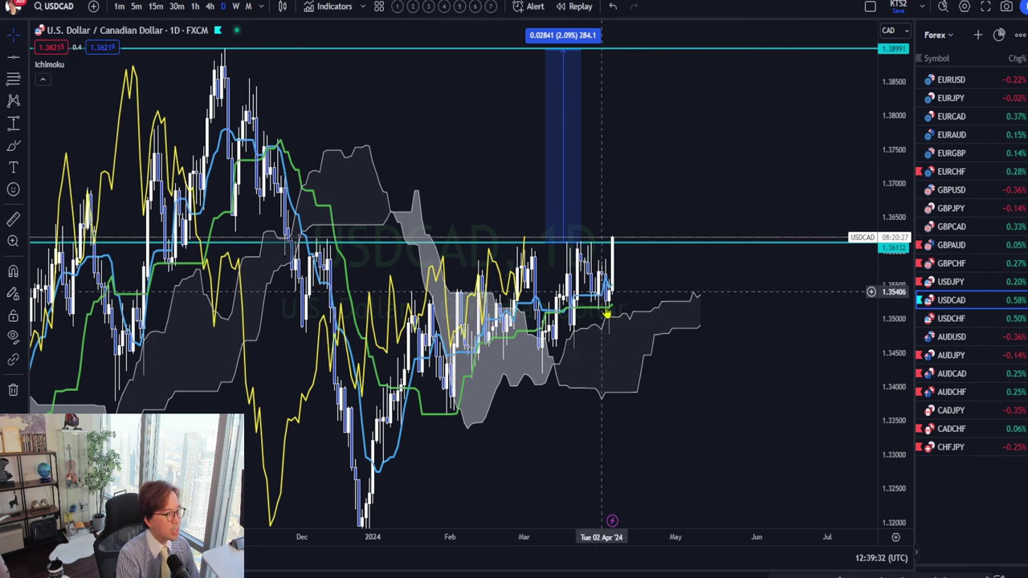
Step: Switch USDCAD to the 1-hour timeframe, measure the latest candle's rise with a price range, and remove the measurement
drag(759, 345, 780, 170)
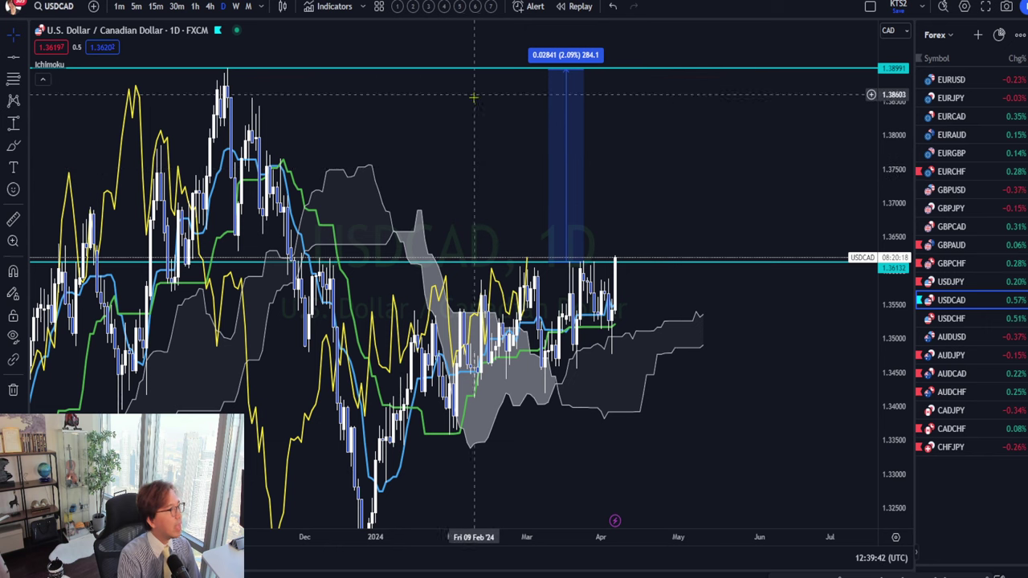
click(195, 6)
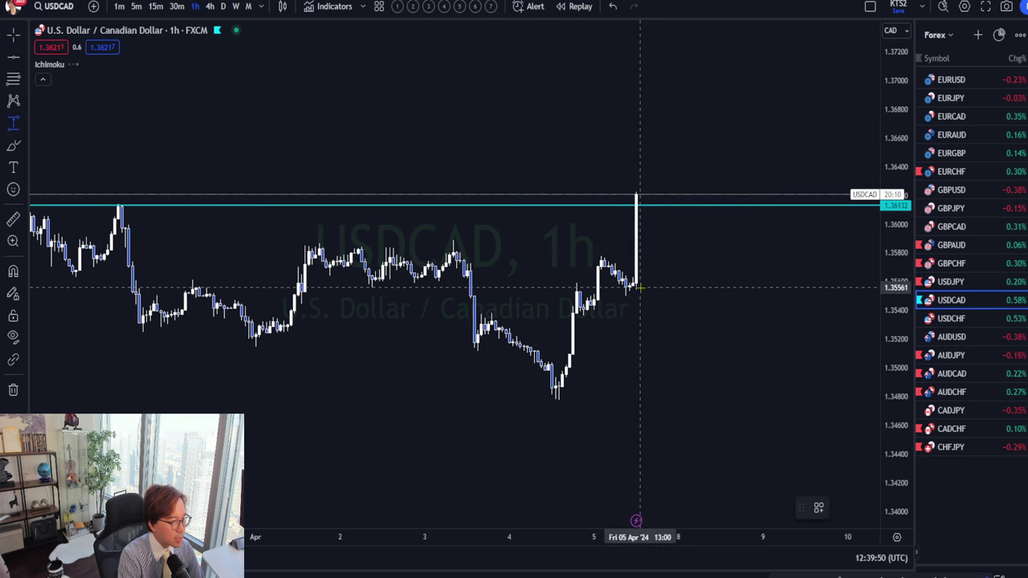
drag(635, 289, 640, 193)
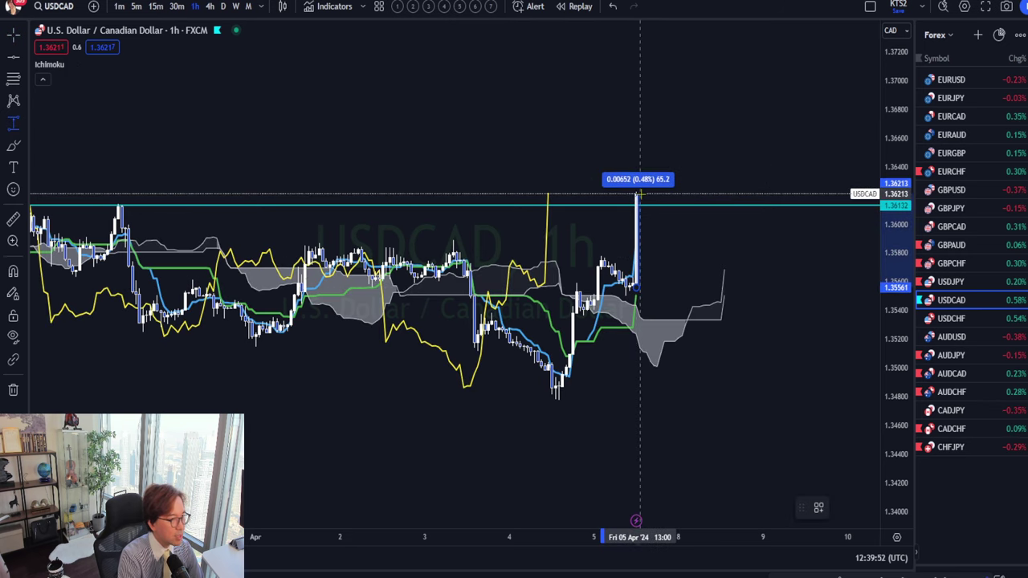
click(640, 194)
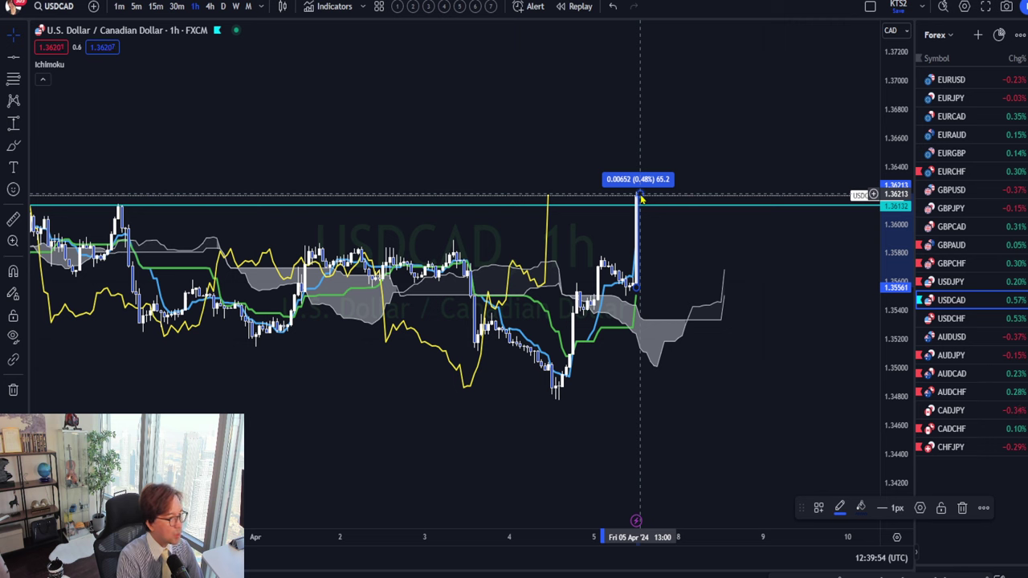
click(652, 286)
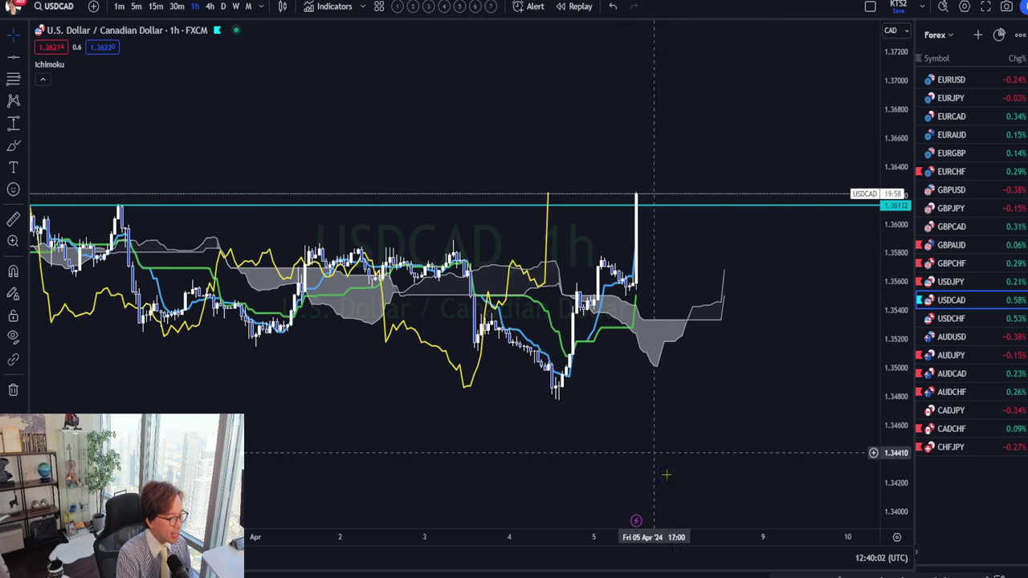
Step: Circle the future cloud's leading edge, underline the 1.36132 level, and sketch a shallow-pullback rebound plus a deeper drop from the latest candle
scroll(695, 361, up, 3)
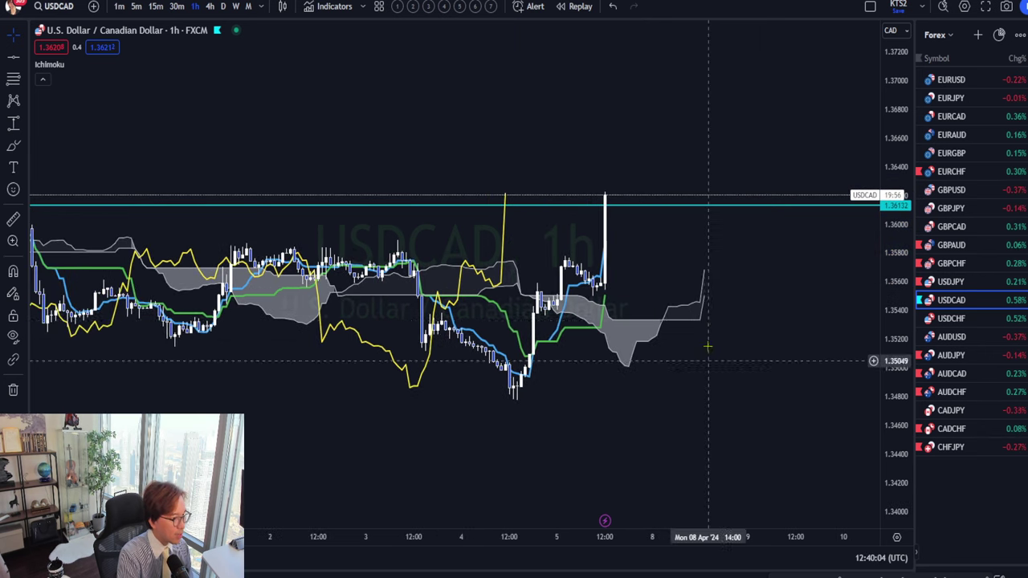
mouse_move(697, 341)
mouse_down()
mouse_move(691, 304)
mouse_move(720, 313)
mouse_move(710, 303)
mouse_up()
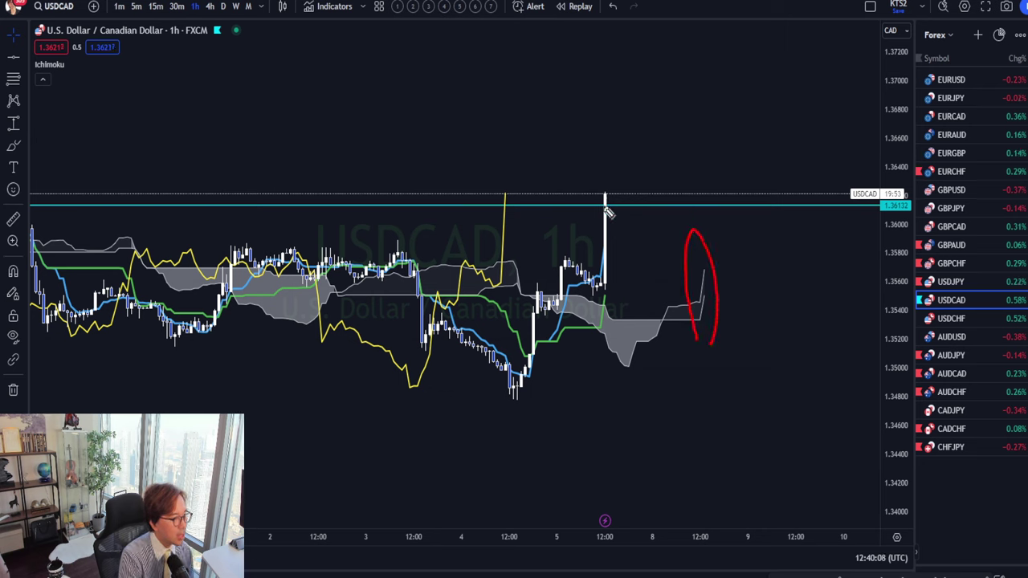
mouse_move(605, 201)
mouse_down()
mouse_move(617, 188)
mouse_move(624, 205)
mouse_up()
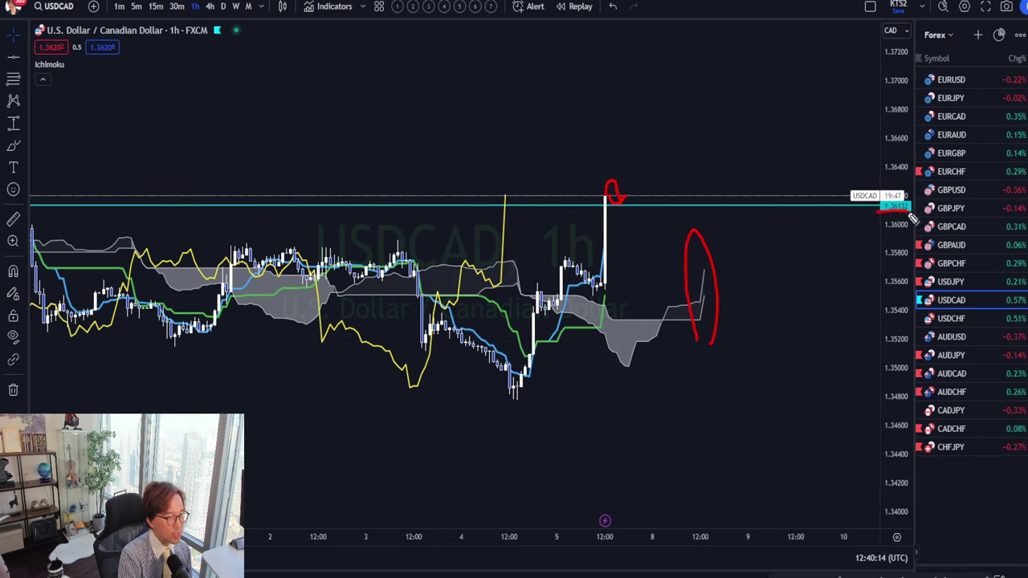
mouse_move(631, 203)
mouse_down()
mouse_move(656, 142)
mouse_move(663, 147)
mouse_up()
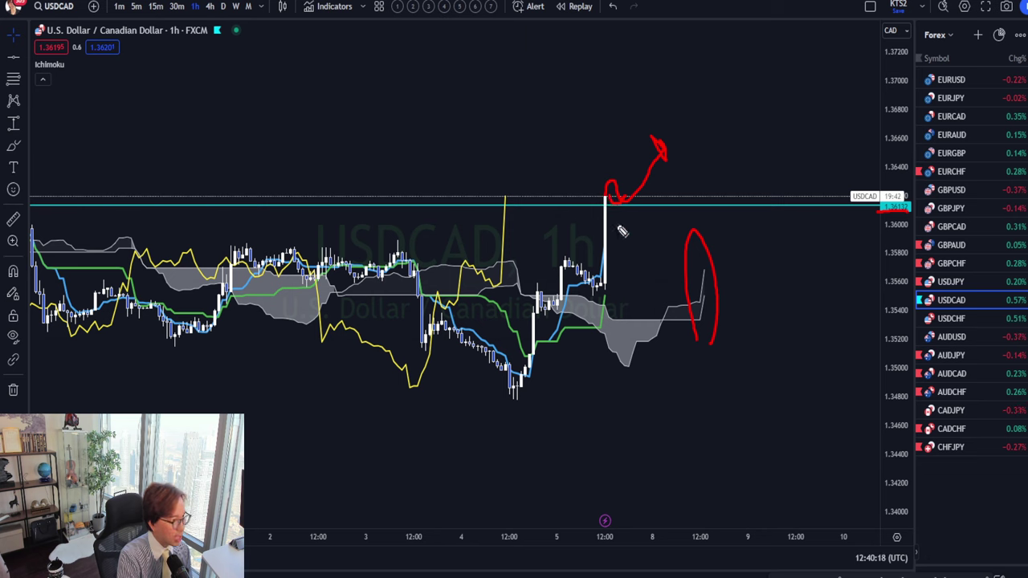
mouse_move(610, 199)
mouse_down()
mouse_move(615, 239)
mouse_move(633, 243)
mouse_up()
Step: Add a horizontal line at 1.35876 along the early-April highs, sketch a rebound arrow from it, and clear the freehand annotations
drag(228, 242, 418, 244)
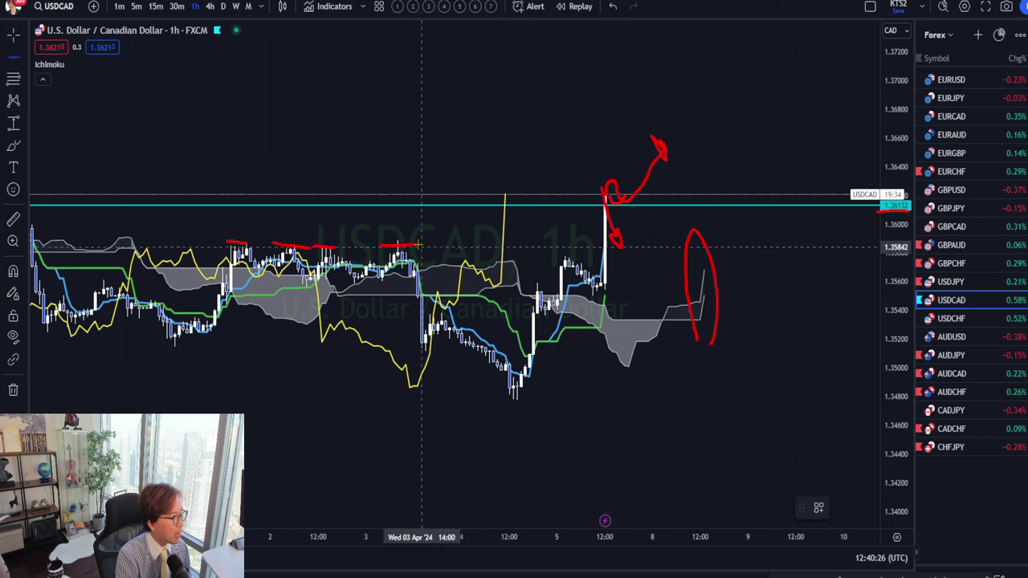
click(455, 242)
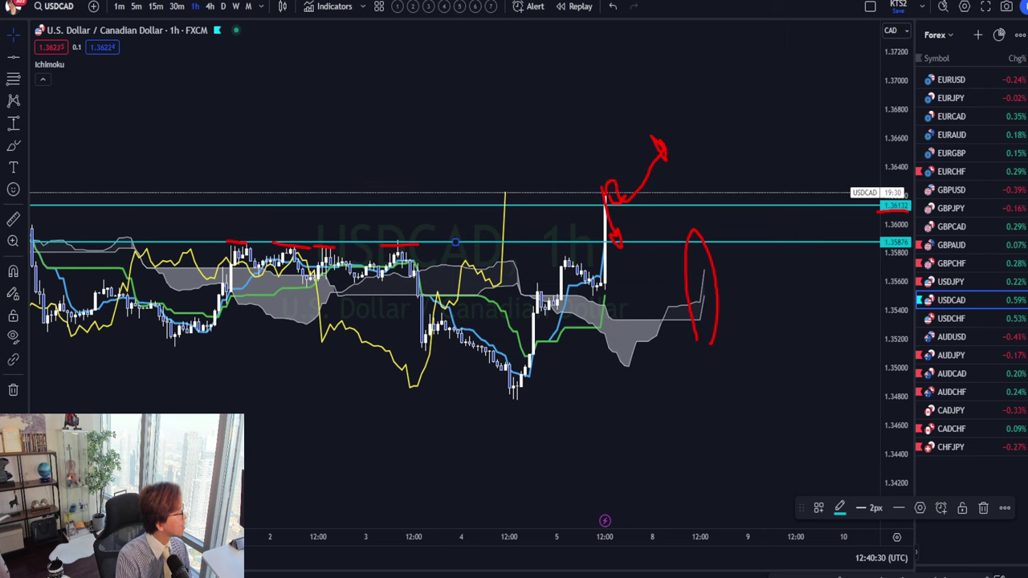
mouse_move(622, 244)
mouse_down()
mouse_move(696, 168)
mouse_move(700, 178)
mouse_up()
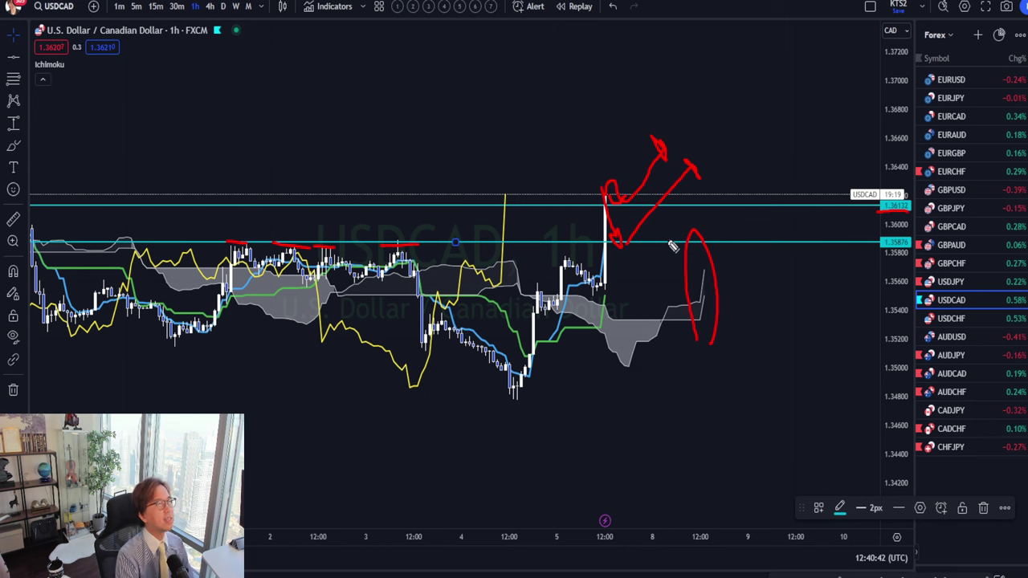
key(Escape)
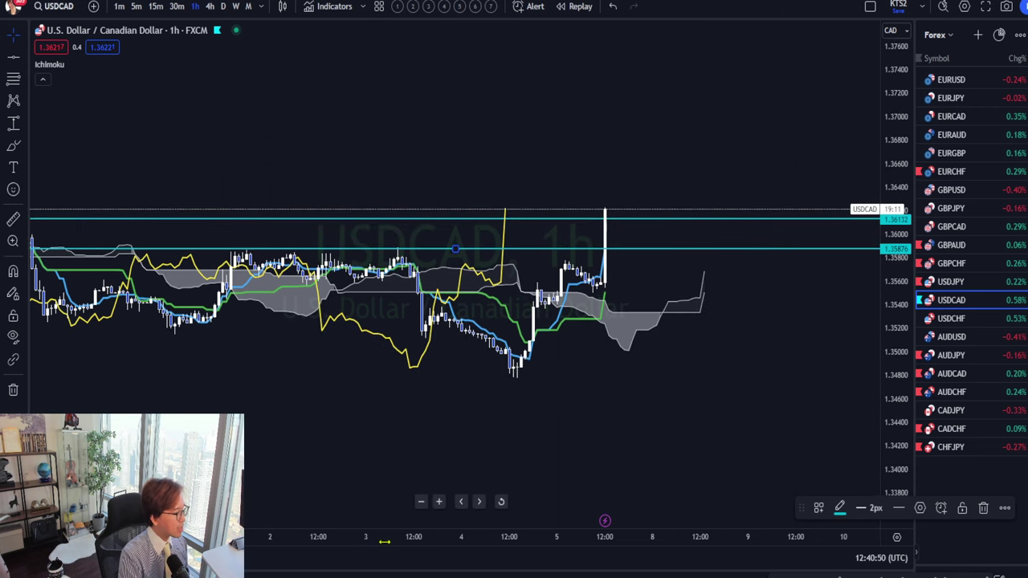
Step: Review USDCAD's wider 1-hour price action, check the weekly chart, and return to the daily timeframe
scroll(455, 456, down, 3)
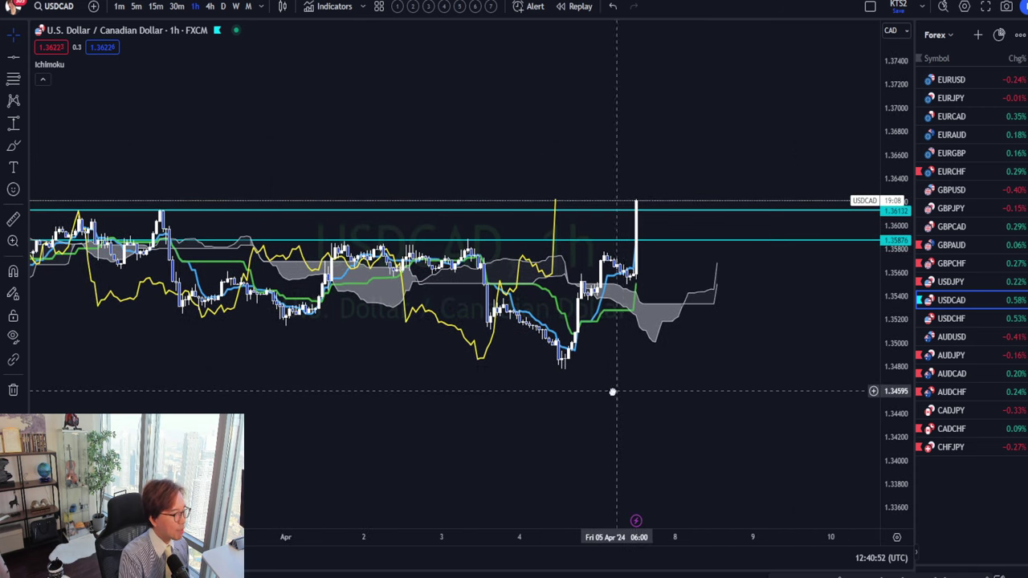
scroll(613, 392, right, 2)
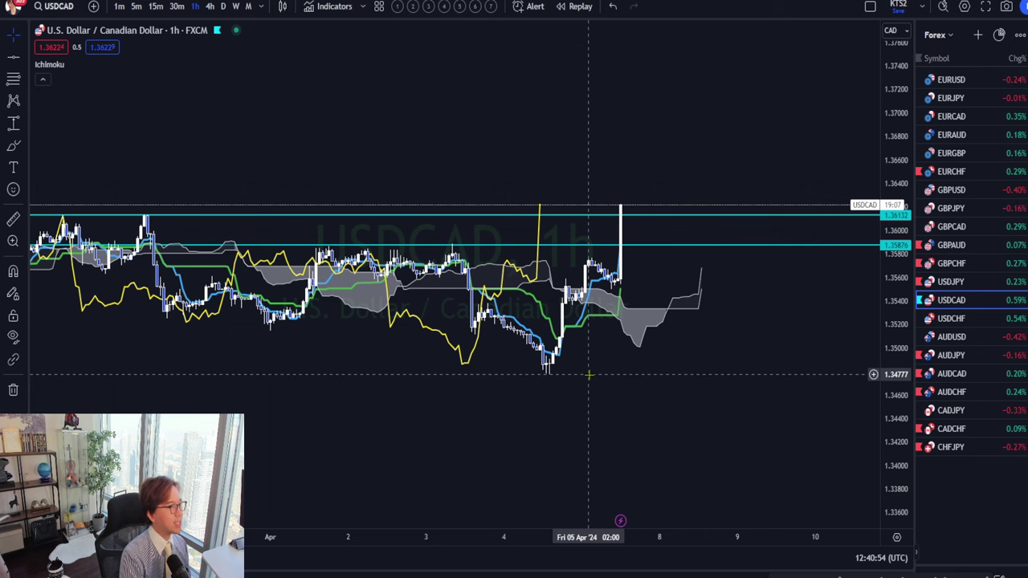
text(1w)
key(Return)
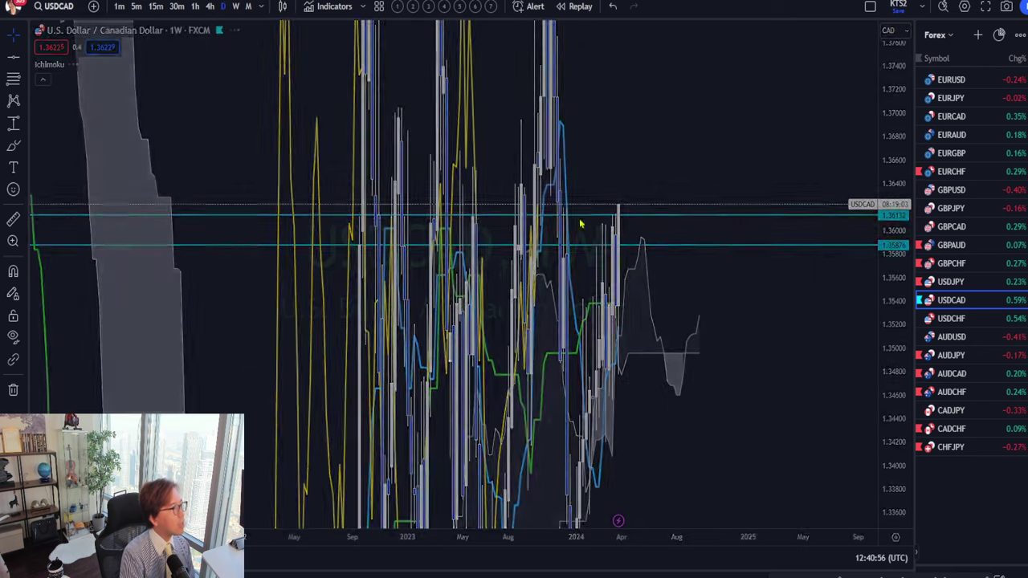
text(1d)
key(Return)
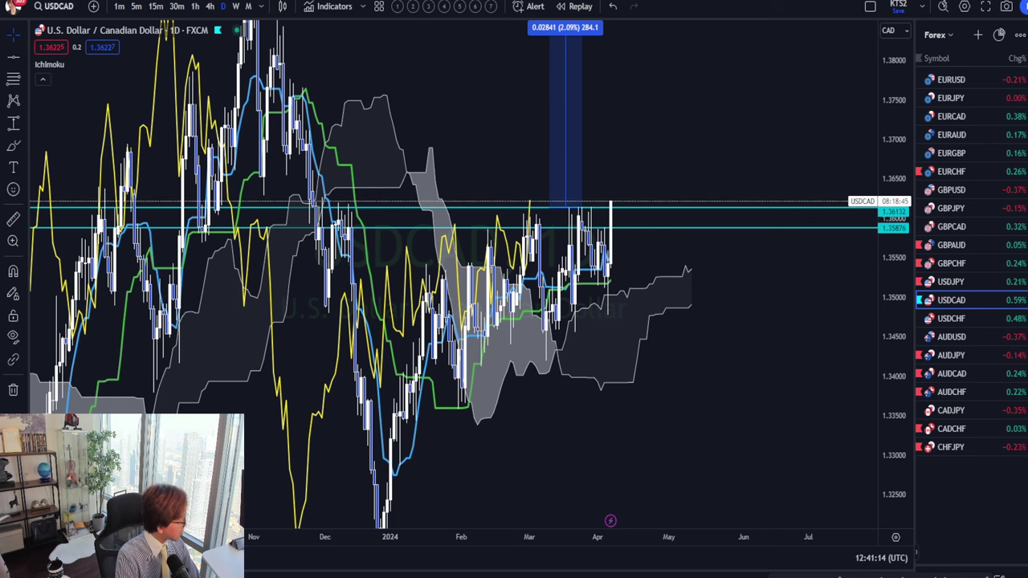
Step: Switch to the browser's FXStreet economic calendar and examine the CAD and USD releases for Friday, April 5
key(alt+Tab)
click(389, 17)
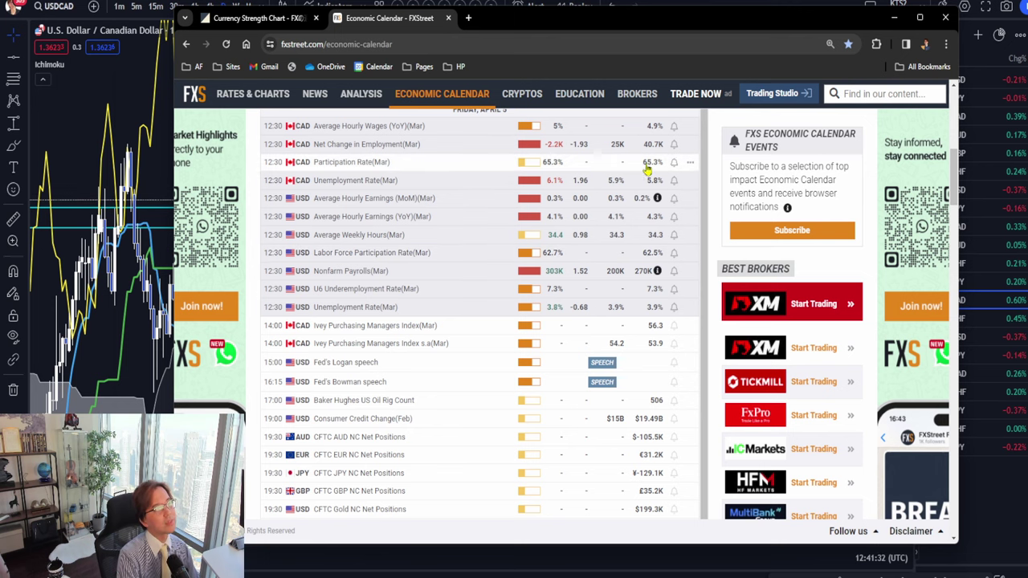
scroll(697, 259, up, 1)
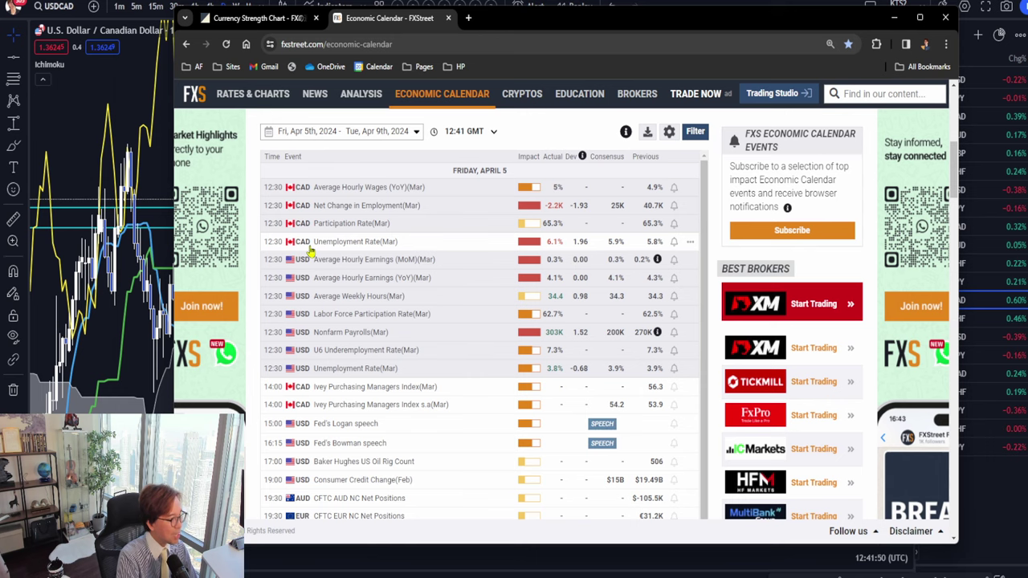
Step: Isolate the CAD line on the currency-strength.com chart and examine its move around 16:15 to 16:40
click(272, 19)
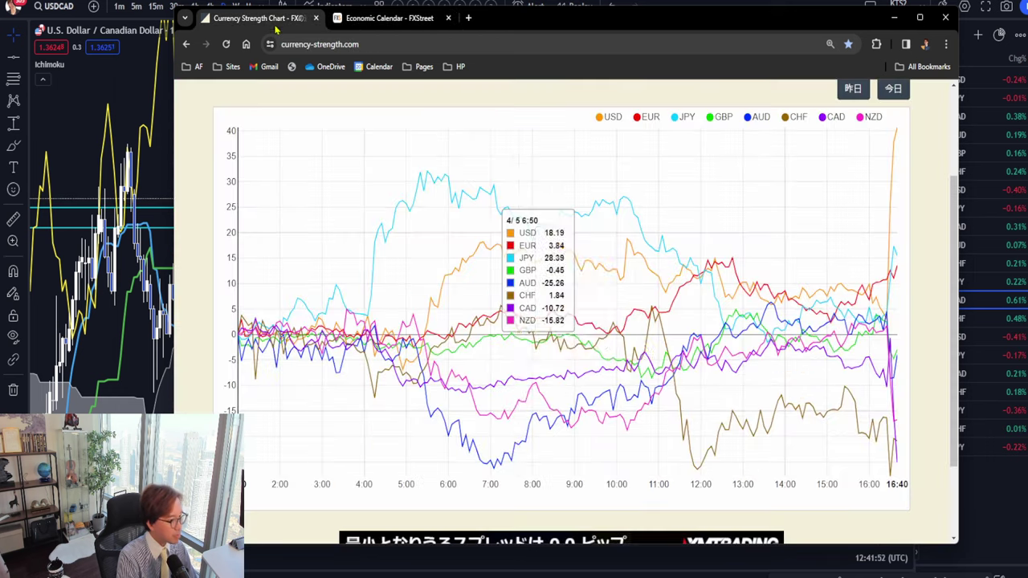
click(829, 121)
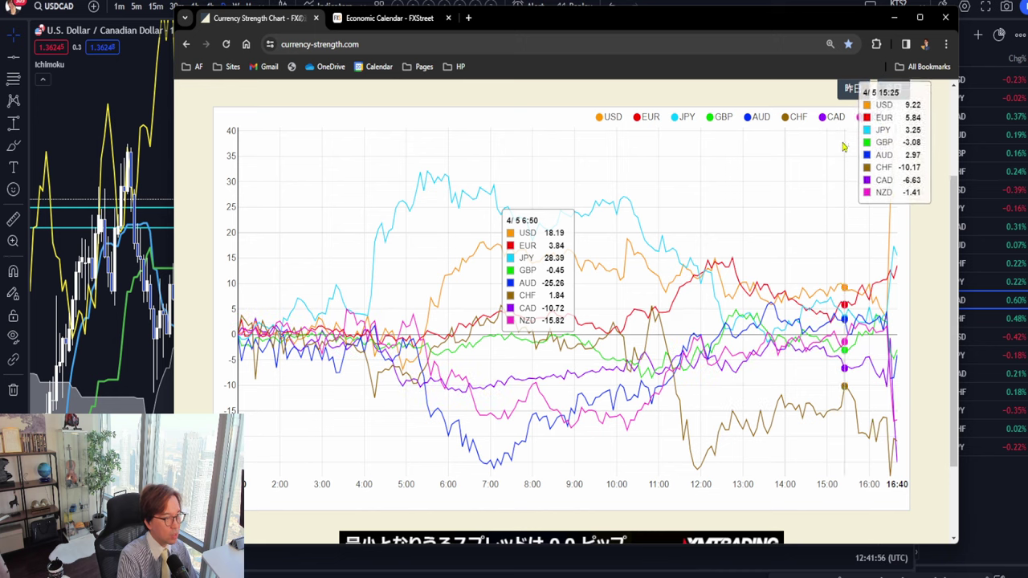
double_click(833, 119)
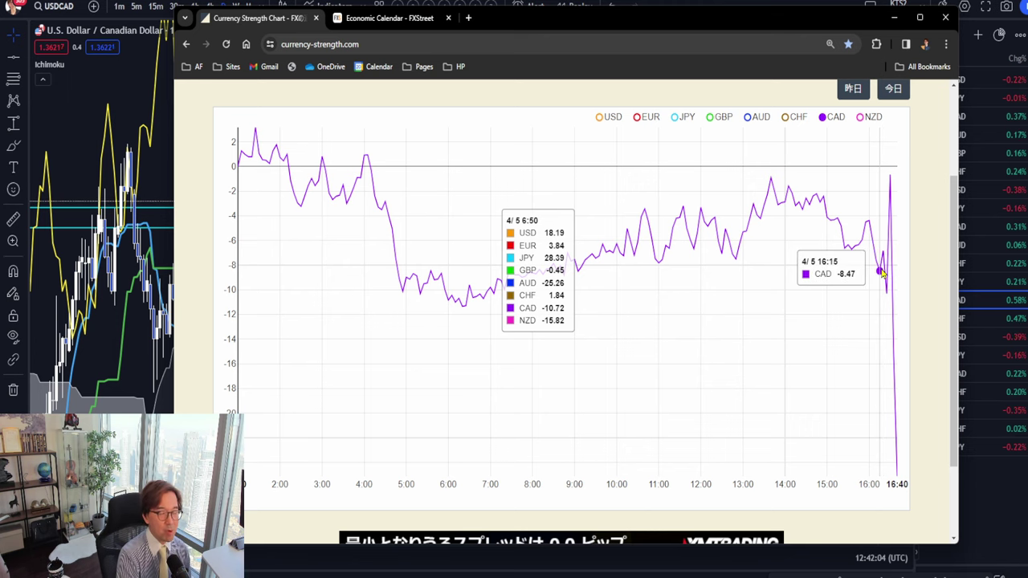
Step: Recheck the USD and CAD releases on the FXStreet calendar, and return to TradingView to view USDCAD's latest daily candles
click(437, 18)
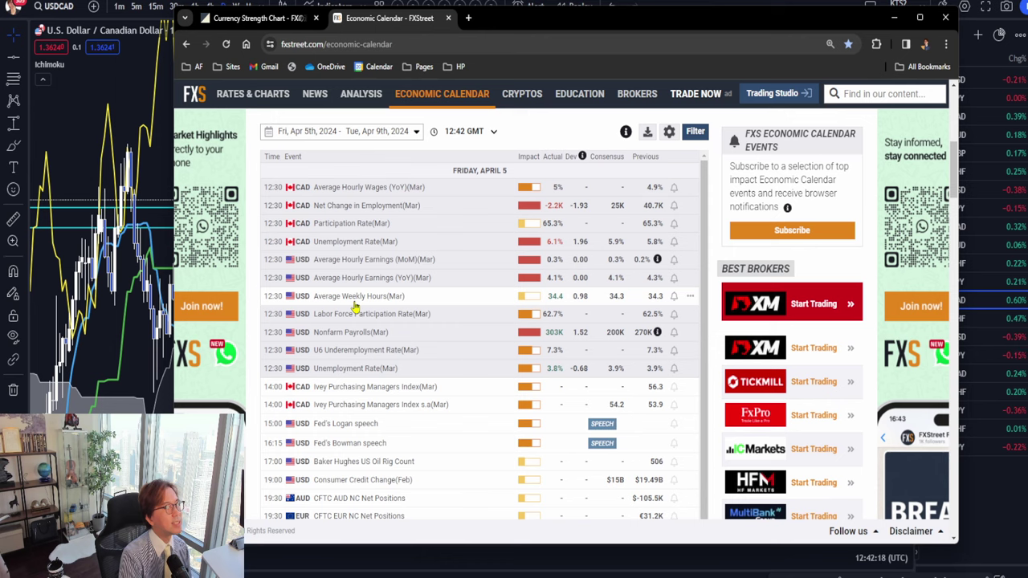
click(120, 274)
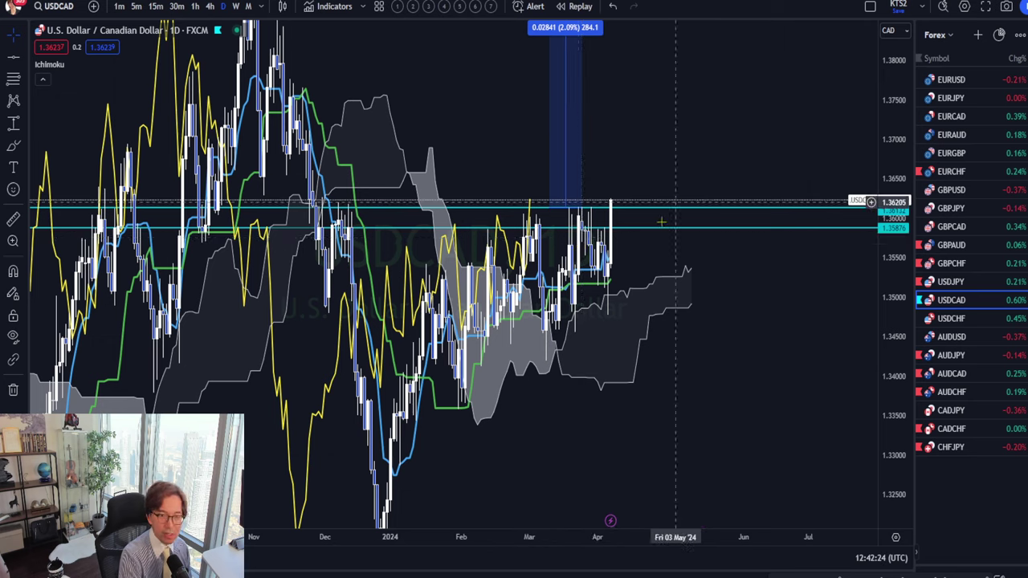
drag(690, 379, 649, 406)
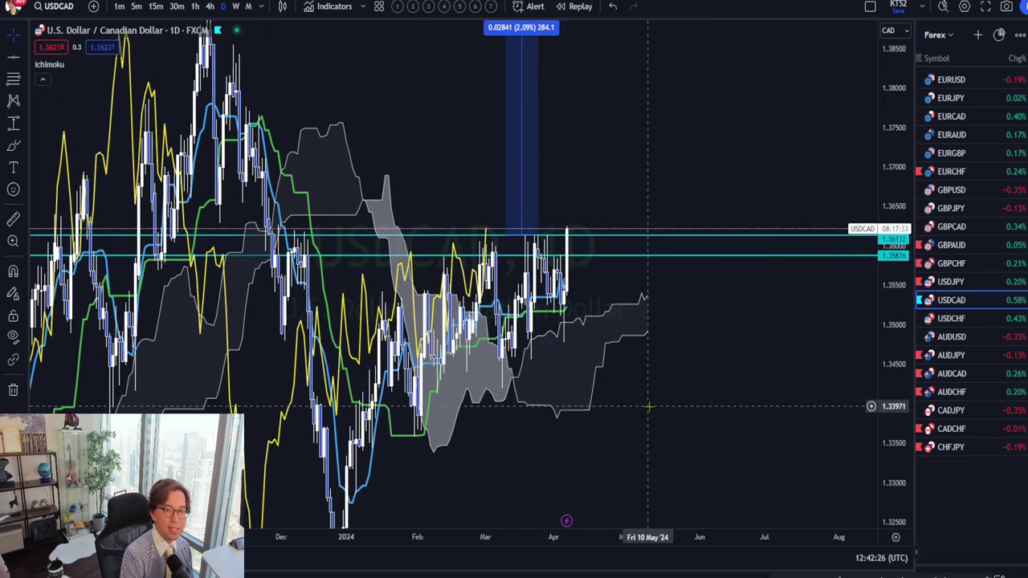